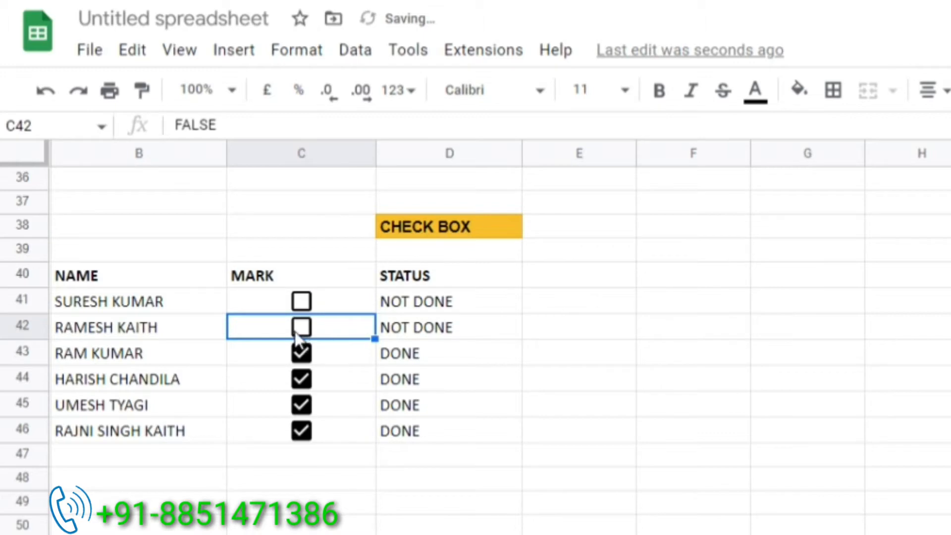
- Tick the MARK boxes in C41 and C42
{"action": "left_click", "coordinate": [302, 300]}
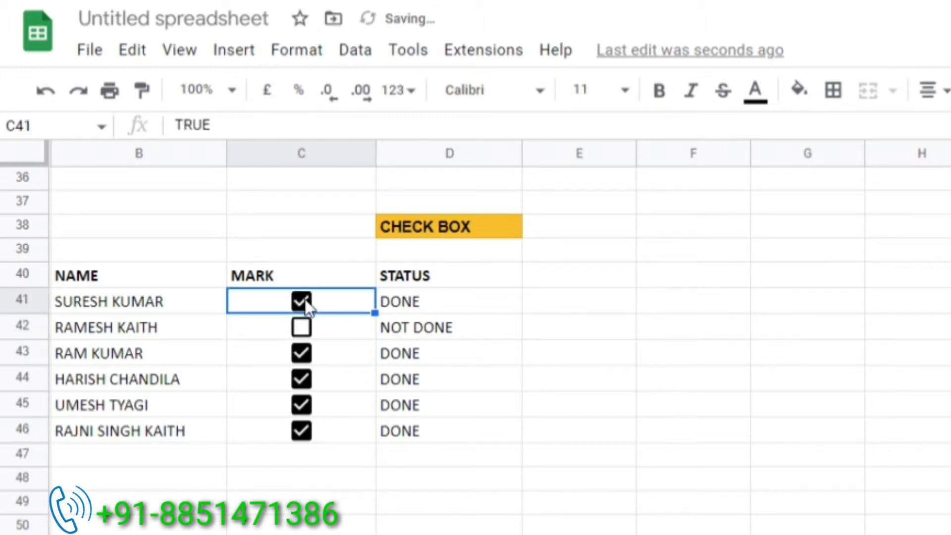
{"action": "left_click", "coordinate": [301, 326]}
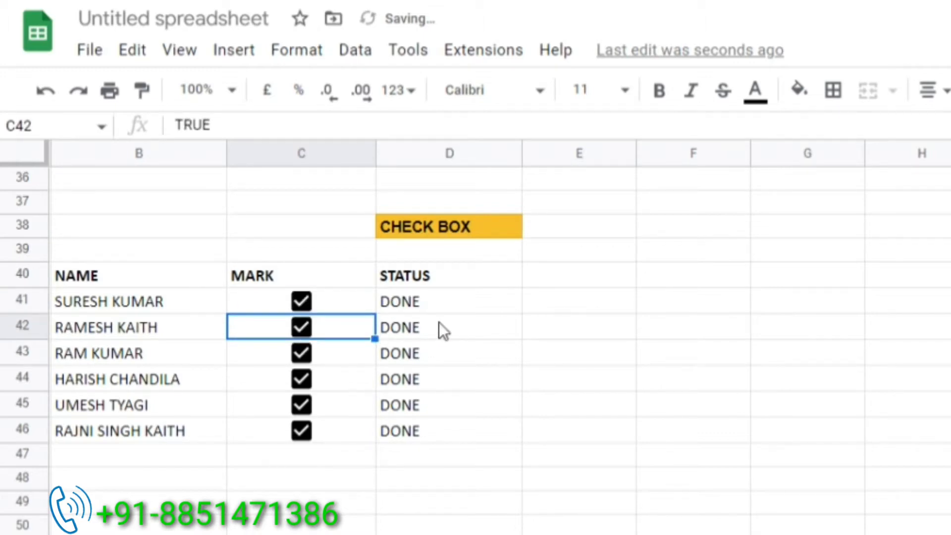
- Delete all the tick boxes in the MARK column, C41:C46
{"action": "left_click", "coordinate": [249, 296]}
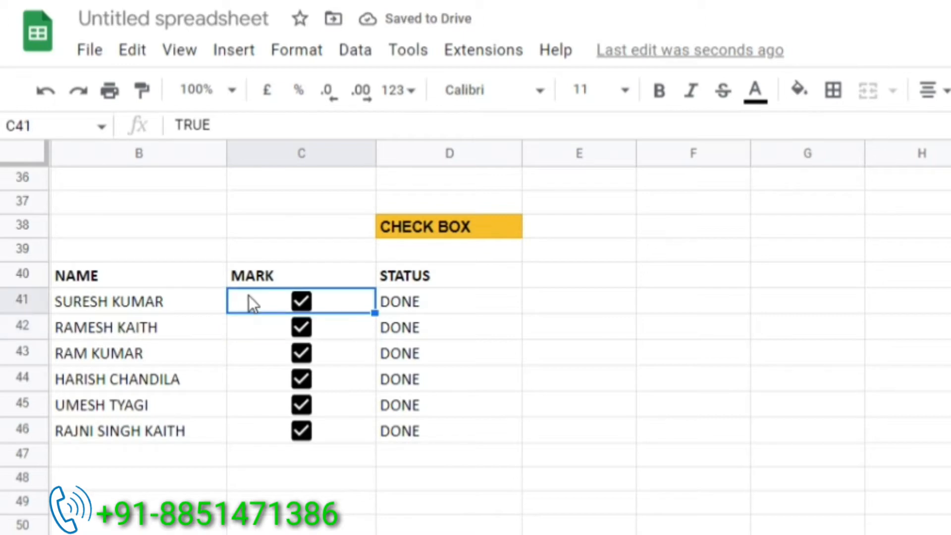
{"action": "key", "text": "shift+Down"}
{"action": "key", "text": "shift+Down"}
{"action": "key", "text": "shift+Down"}
{"action": "key", "text": "shift+Down"}
{"action": "key", "text": "shift+Down"}
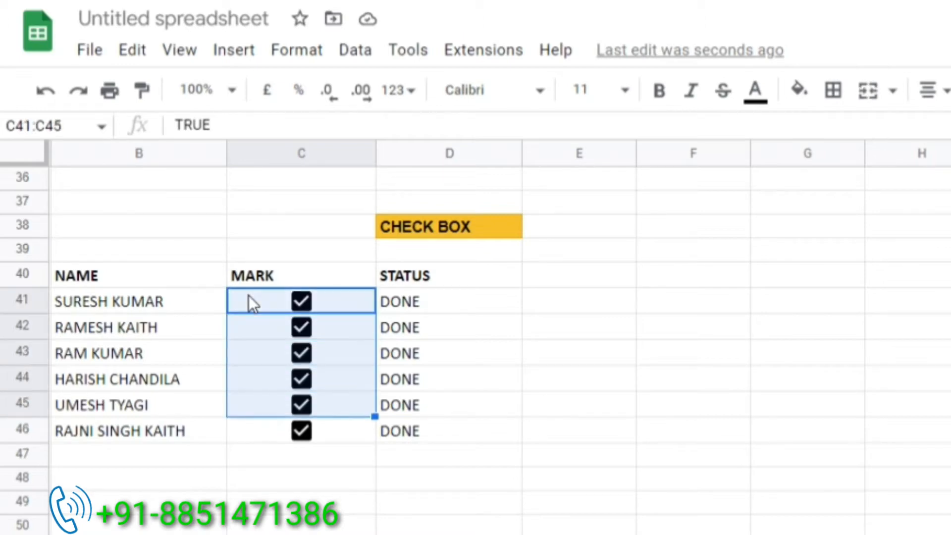
{"action": "key", "text": "Delete"}
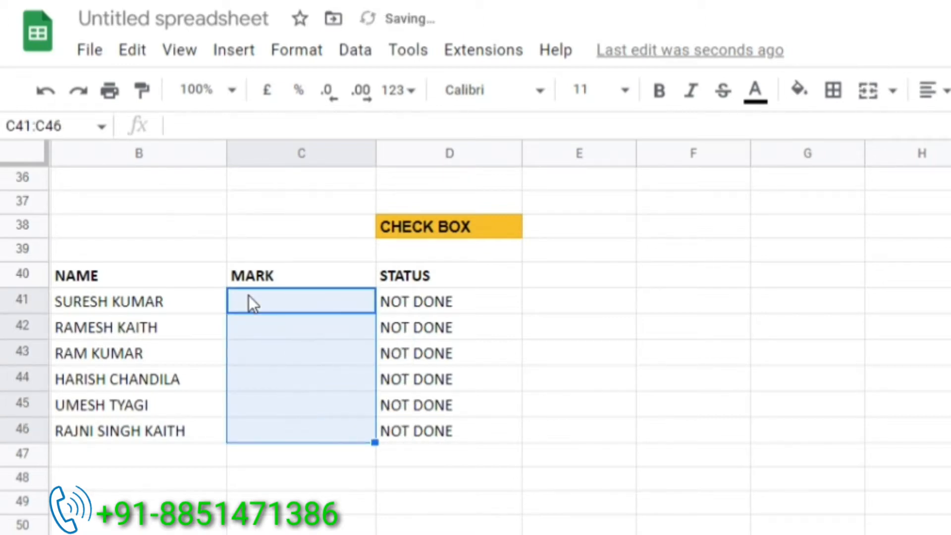
- Clear the formulas from the STATUS column, D41:D46
{"action": "key", "text": "Right"}
{"action": "key", "text": "shift+Down"}
{"action": "key", "text": "shift+Down"}
{"action": "key", "text": "shift+Down"}
{"action": "key", "text": "shift+Down"}
{"action": "key", "text": "shift+Down"}
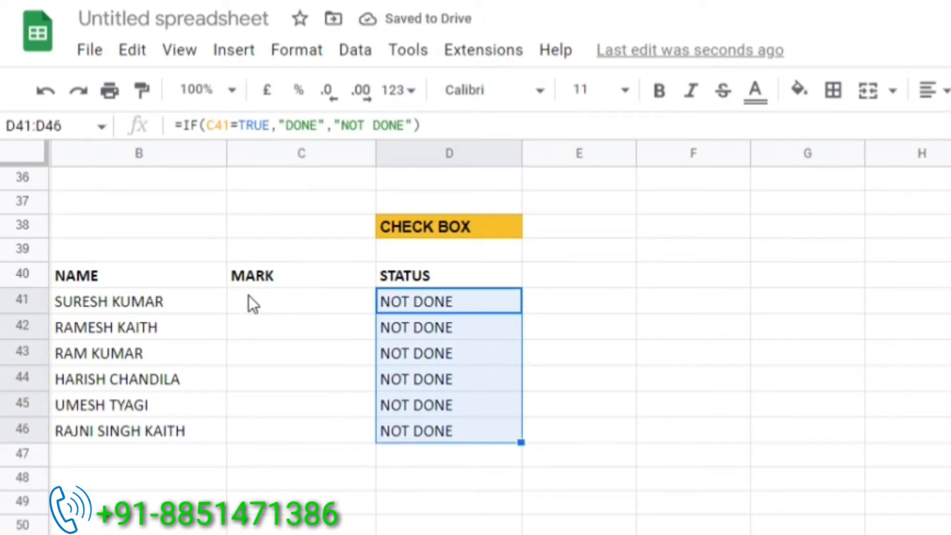
{"action": "key", "text": "Delete"}
- Insert tick boxes in the empty MARK cells C41:C46
{"action": "key", "text": "Left"}
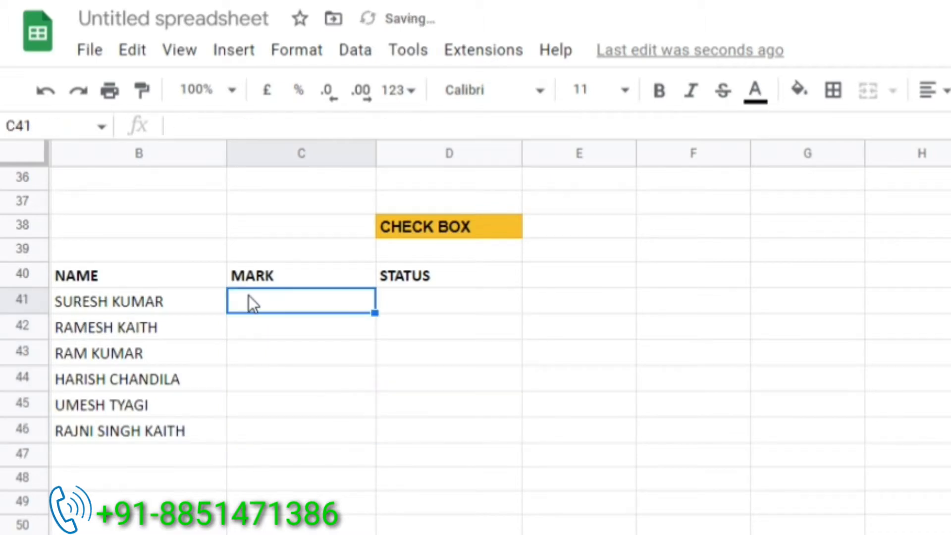
{"action": "key", "text": "shift+Down"}
{"action": "key", "text": "shift+Down"}
{"action": "key", "text": "shift+Down"}
{"action": "key", "text": "shift+Down"}
{"action": "key", "text": "shift+Down"}
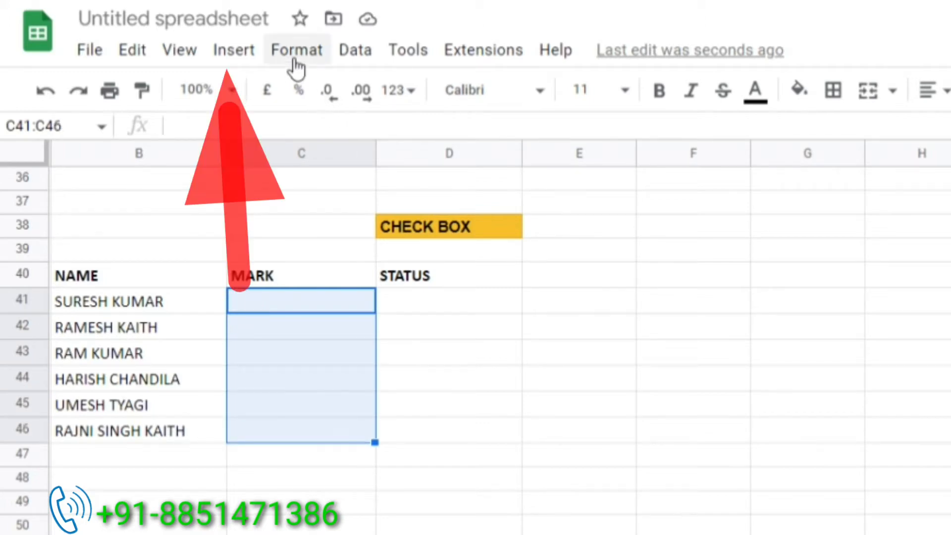
{"action": "left_click", "coordinate": [239, 53]}
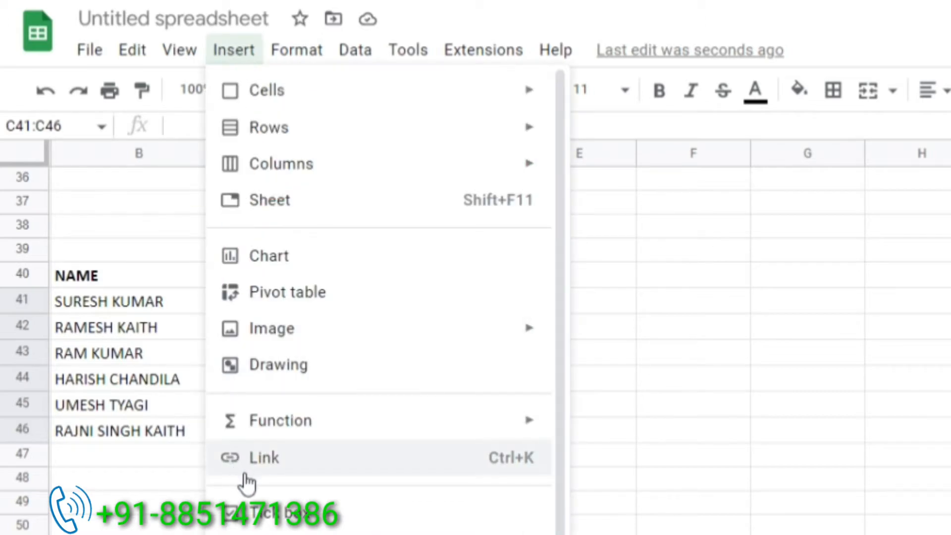
{"action": "scroll", "coordinate": [247, 483], "scroll_direction": "down", "scroll_amount": 1}
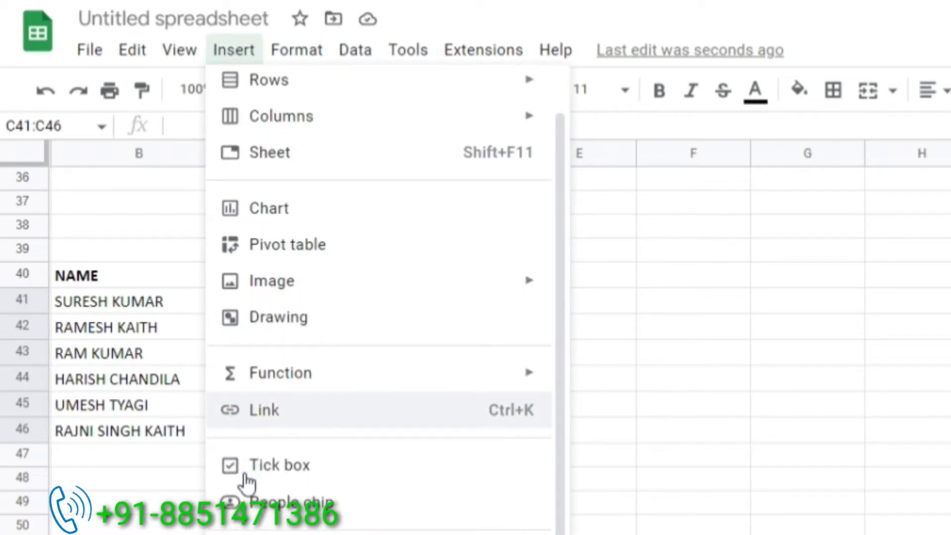
{"action": "left_click", "coordinate": [287, 483]}
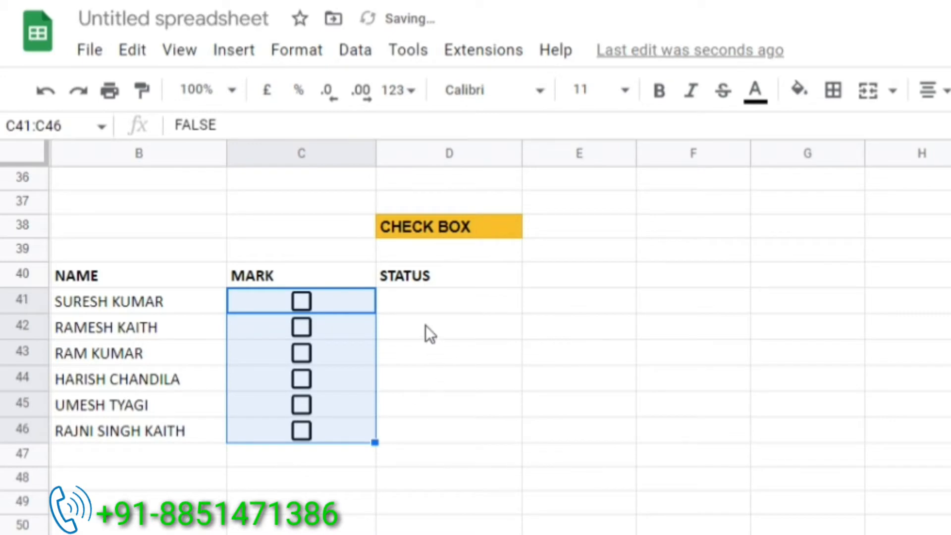
- Test the tick box in C41 by ticking it and unticking it again
{"action": "left_click", "coordinate": [421, 303]}
{"action": "left_click", "coordinate": [303, 302]}
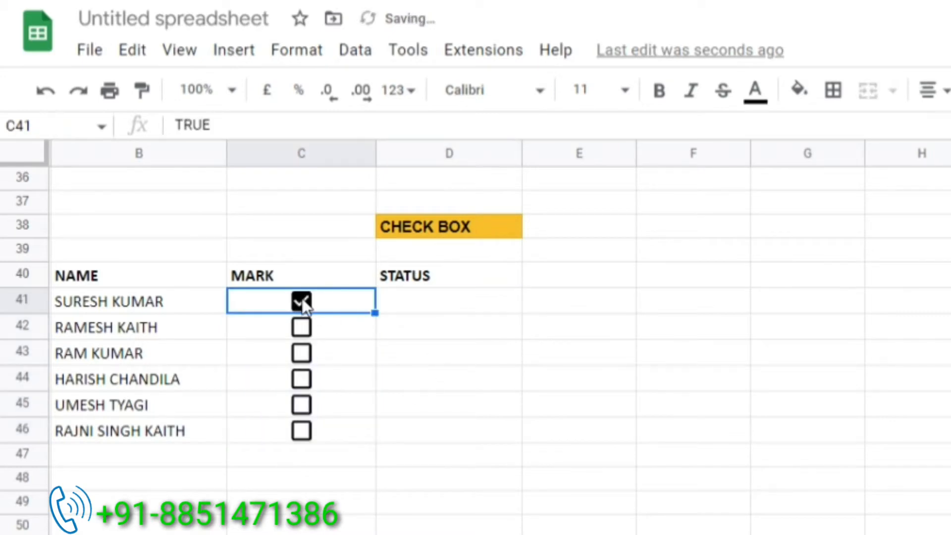
{"action": "left_click", "coordinate": [302, 302]}
- Enter the formula =IF(C41=TRUE,"DONE","NOT DONE") in the first STATUS cell, D41
{"action": "left_click", "coordinate": [431, 297]}
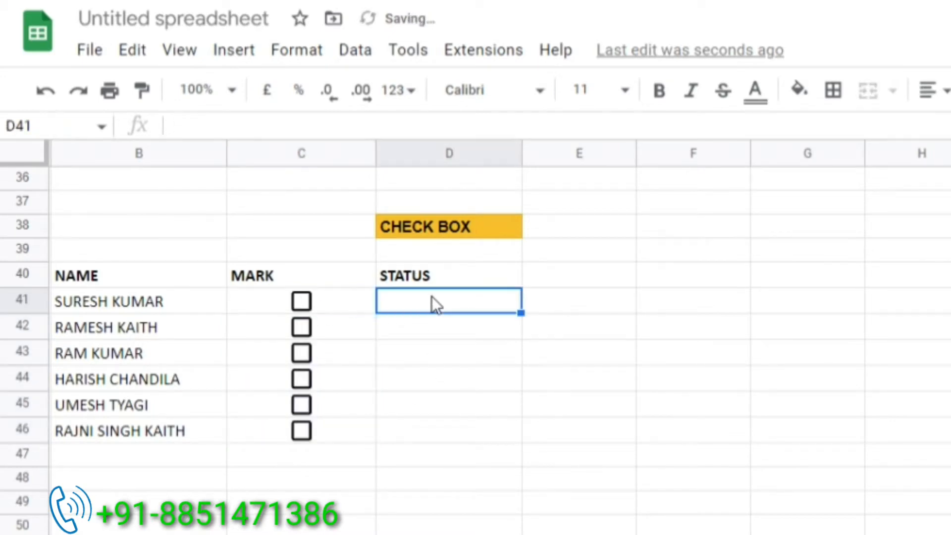
{"action": "type", "text": "="}
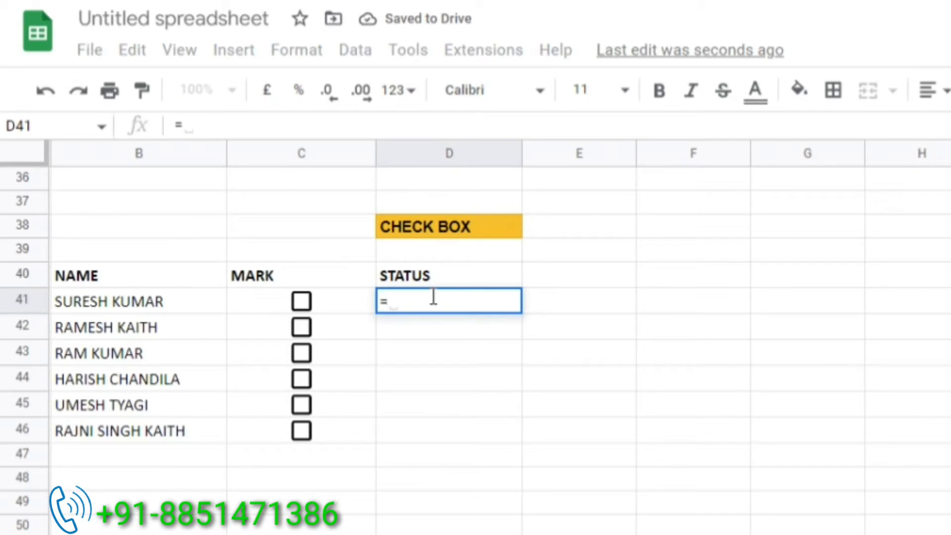
{"action": "type", "text": "IF"}
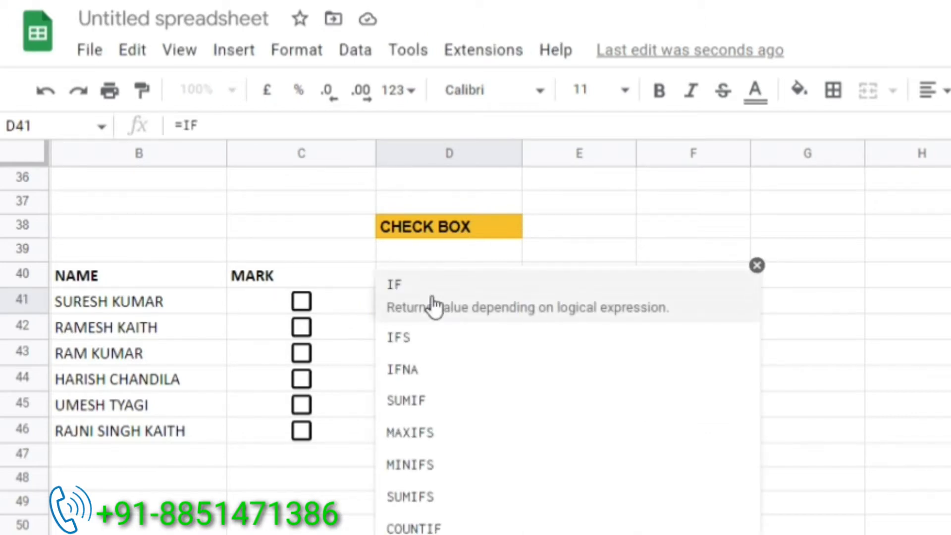
{"action": "left_click", "coordinate": [432, 305]}
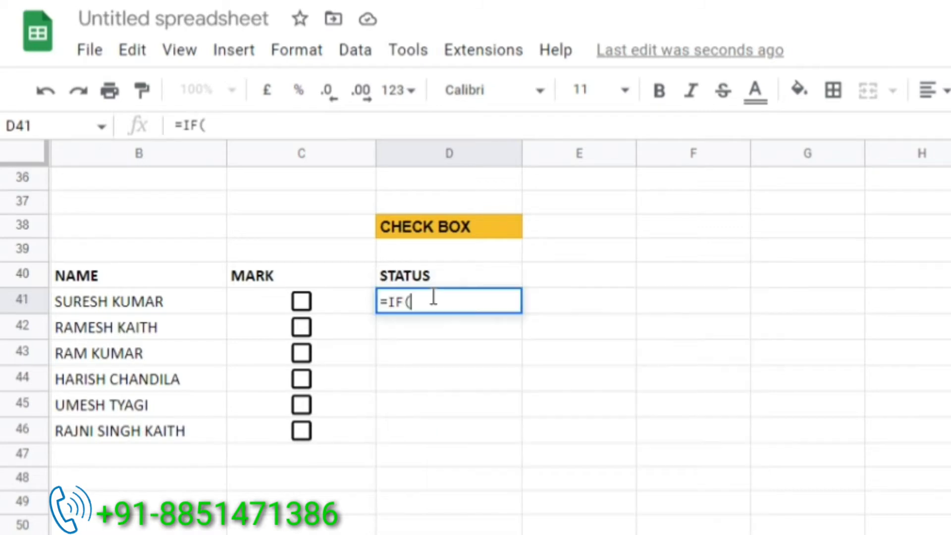
{"action": "left_click", "coordinate": [296, 304]}
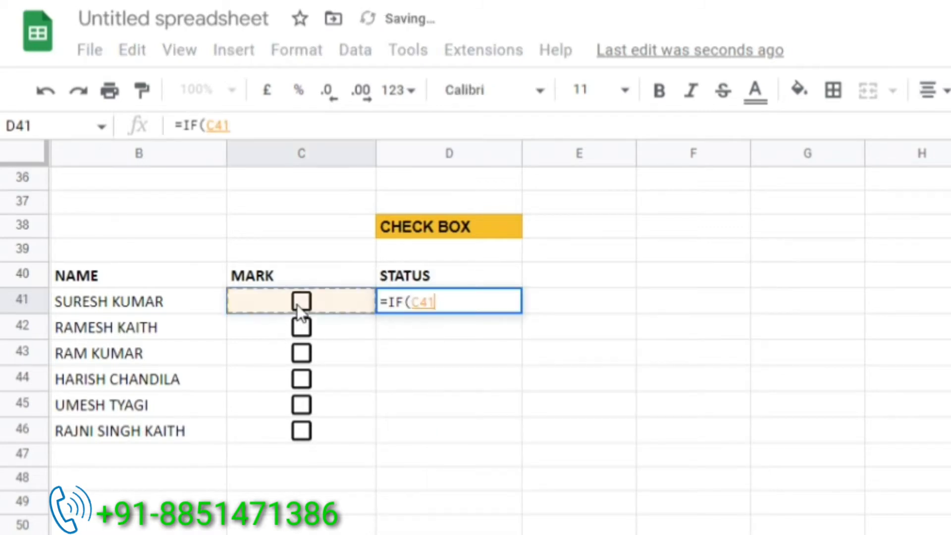
{"action": "type", "text": "="}
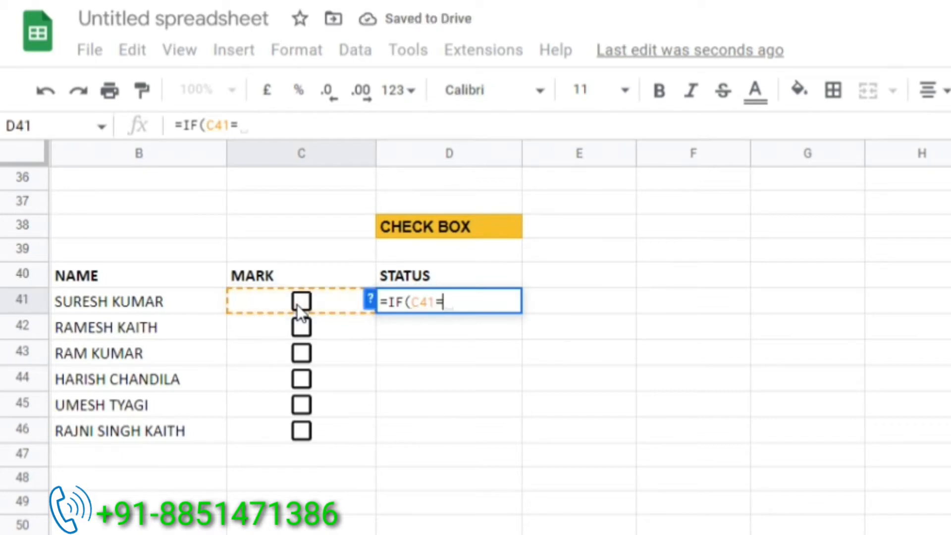
{"action": "type", "text": "TRUE"}
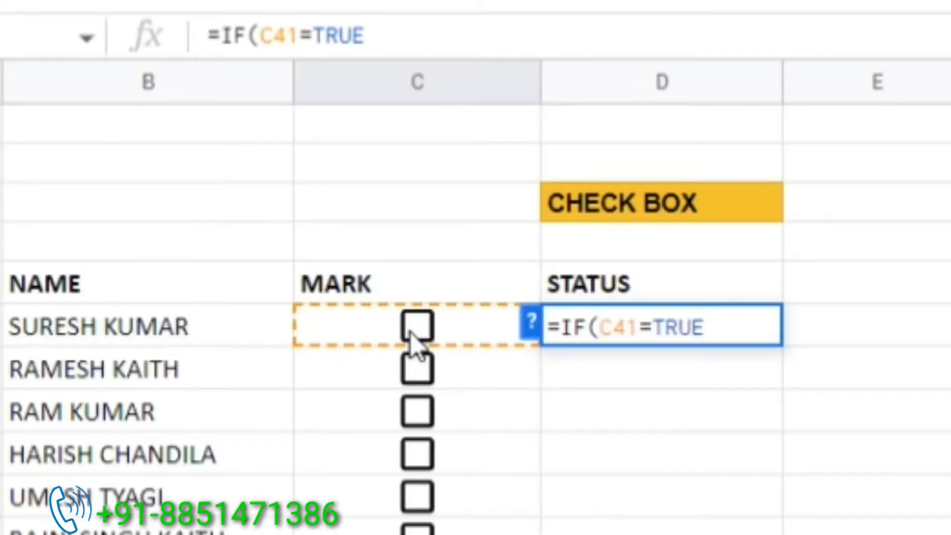
{"action": "type", "text": ", "}
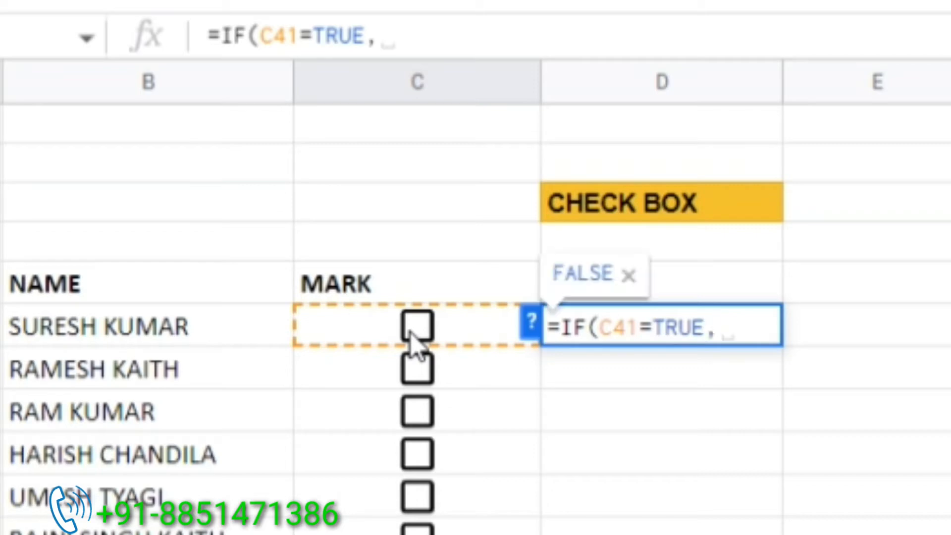
{"action": "type", "text": "\"DON"}
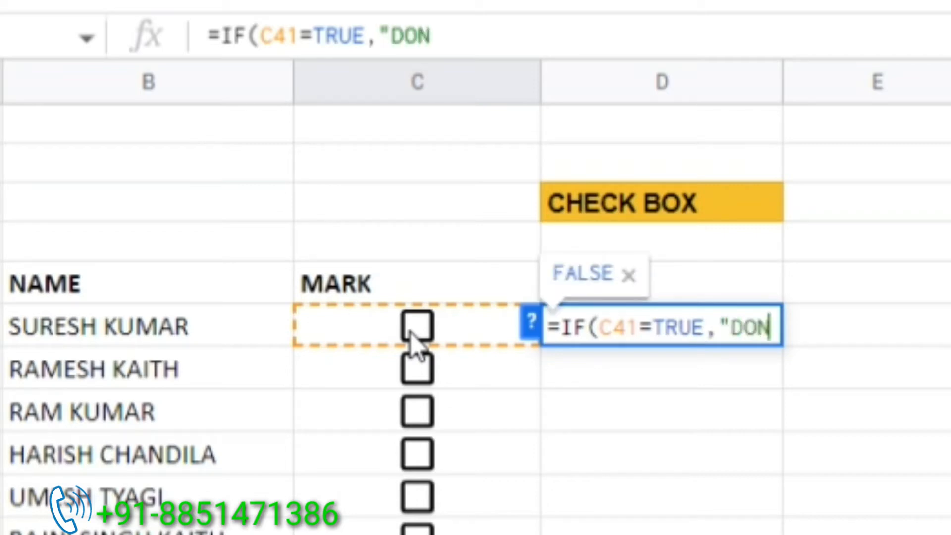
{"action": "type", "text": "E\", "}
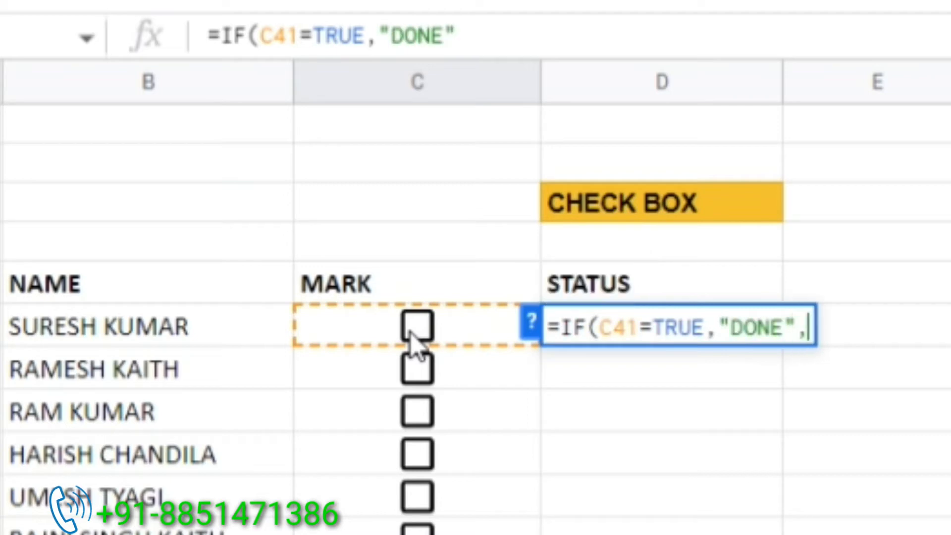
{"action": "type", "text": "\""}
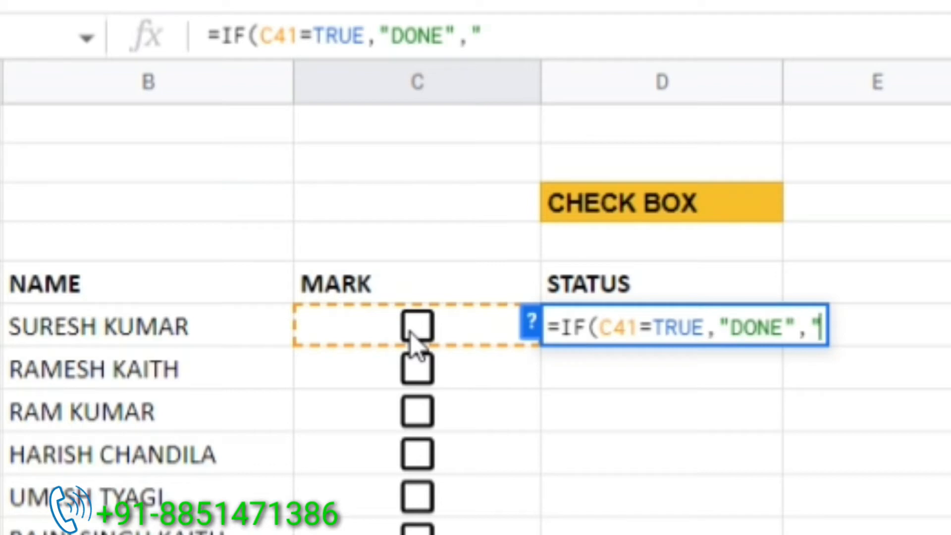
{"action": "type", "text": "NOT DONE"}
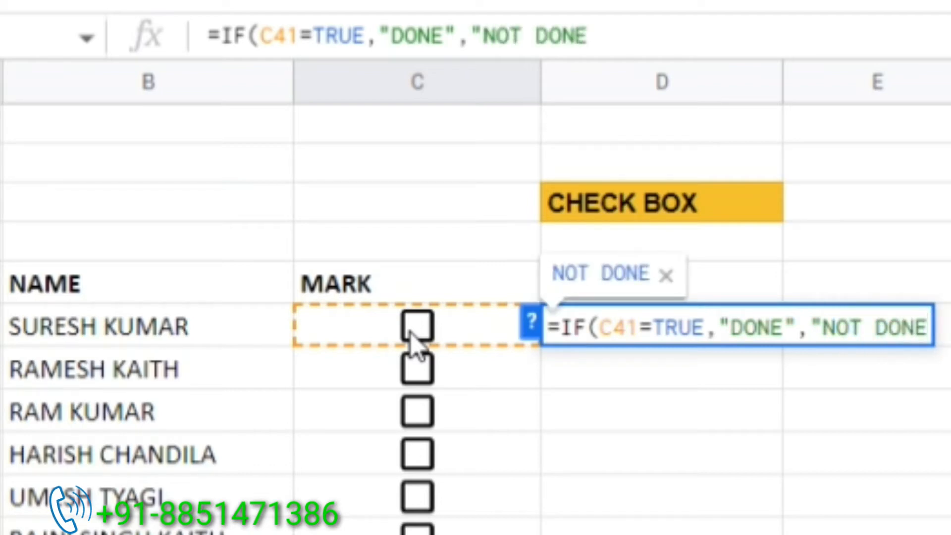
{"action": "type", "text": "\""}
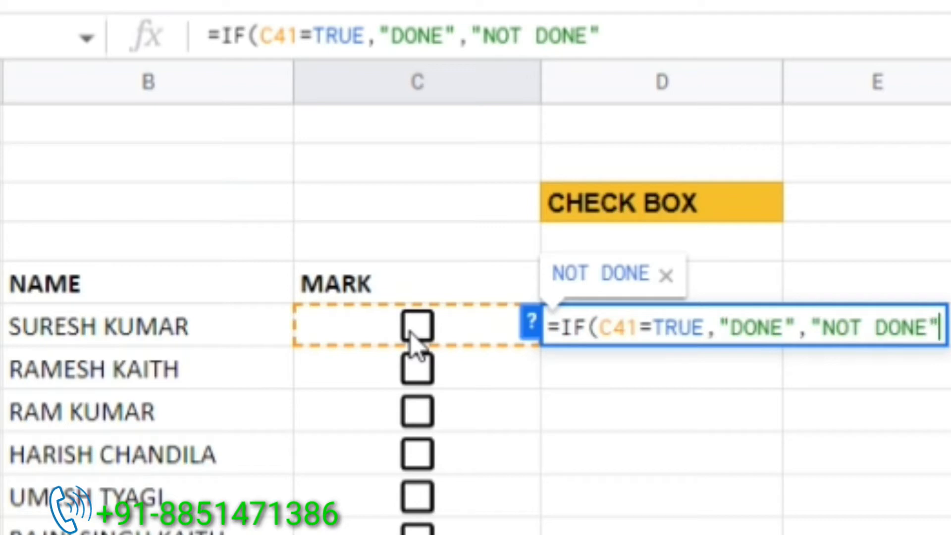
{"action": "key", "text": "Return"}
- Fill the D41 status formula down through D46
{"action": "key", "text": "Up"}
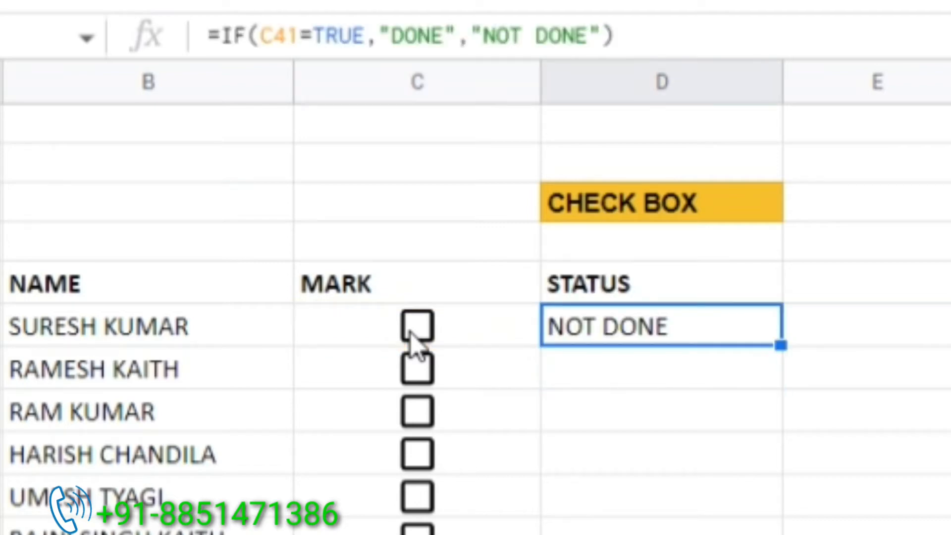
{"action": "key", "text": "shift+Down"}
{"action": "key", "text": "shift+Down"}
{"action": "key", "text": "shift+Down"}
{"action": "key", "text": "shift+Down"}
{"action": "key", "text": "shift+Down"}
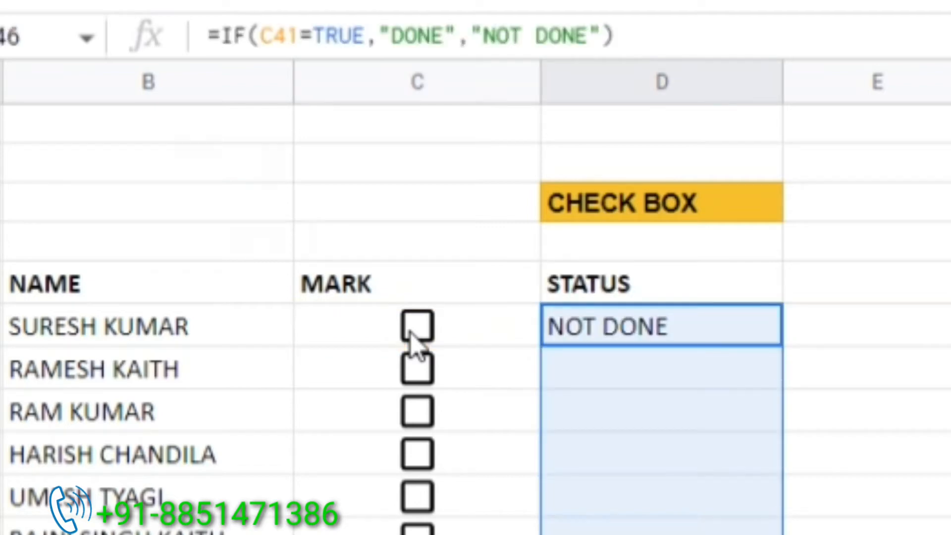
{"action": "key", "text": "ctrl+d"}
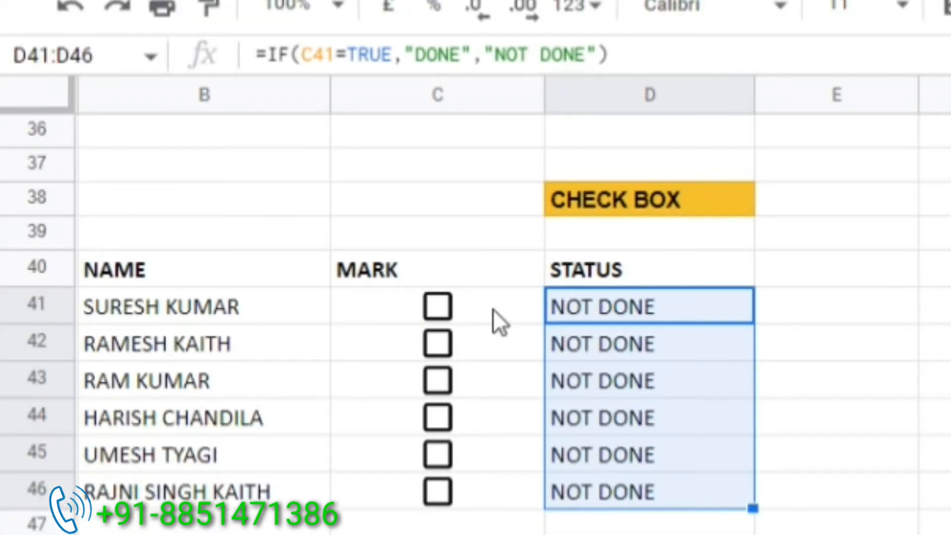
- Tick all six MARK boxes in C41:C46 to test the status formulas
{"action": "left_click", "coordinate": [463, 334]}
{"action": "left_click", "coordinate": [416, 327]}
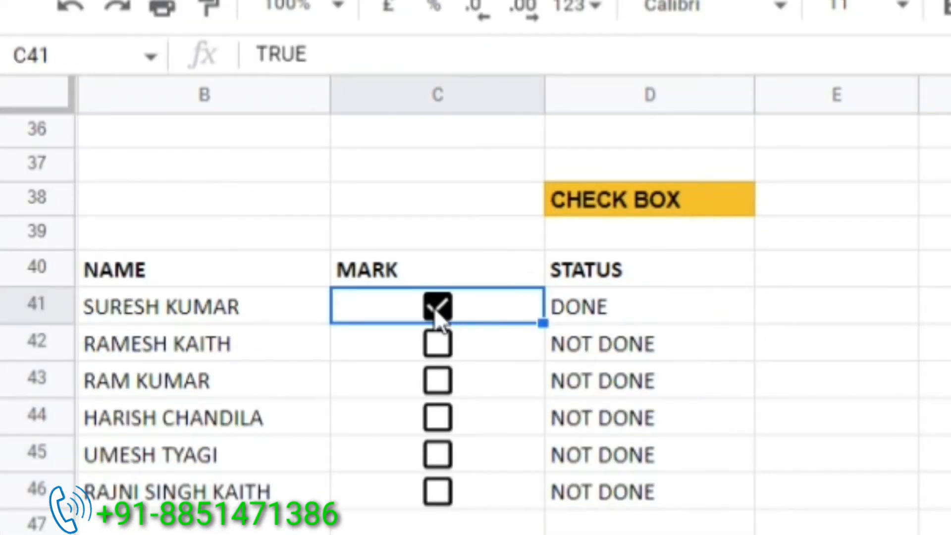
{"action": "left_click", "coordinate": [440, 339]}
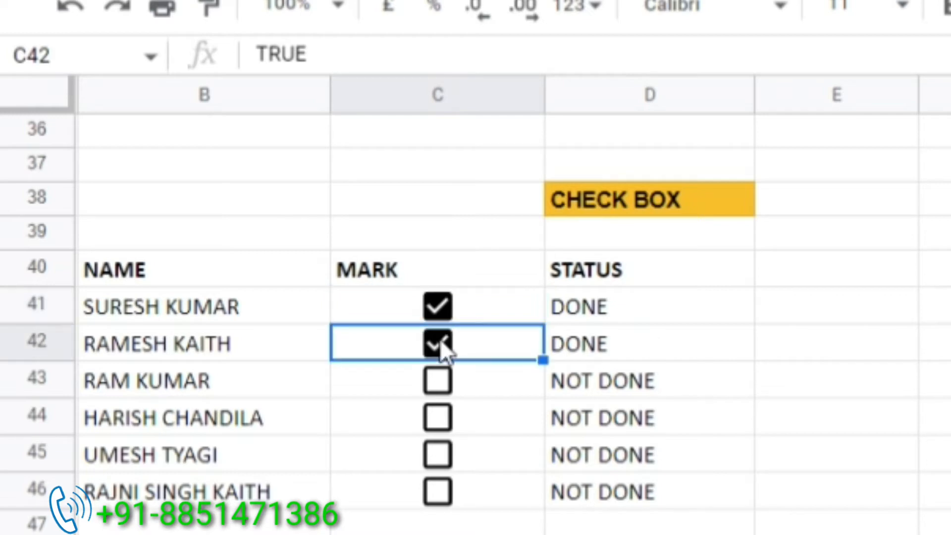
{"action": "left_click", "coordinate": [439, 387]}
{"action": "left_click", "coordinate": [440, 416]}
{"action": "left_click", "coordinate": [440, 451]}
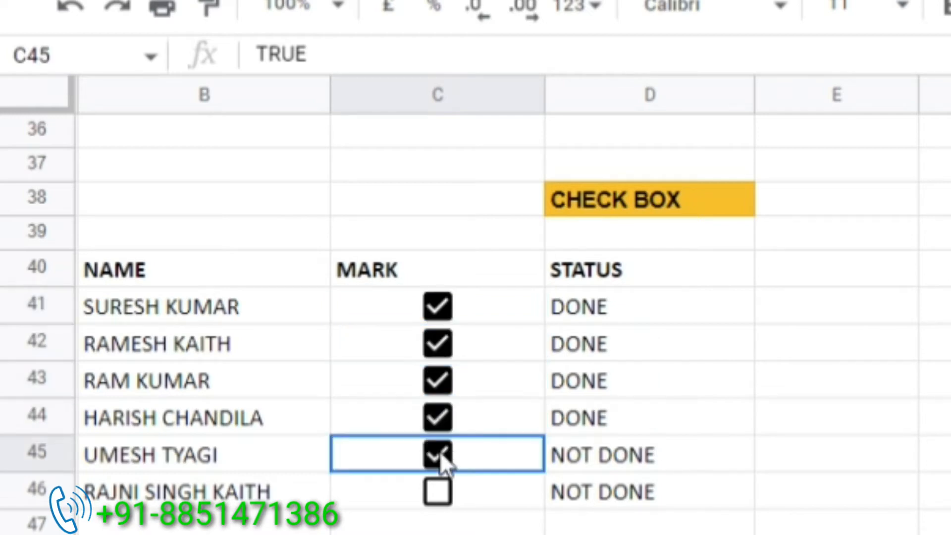
{"action": "left_click", "coordinate": [440, 490]}
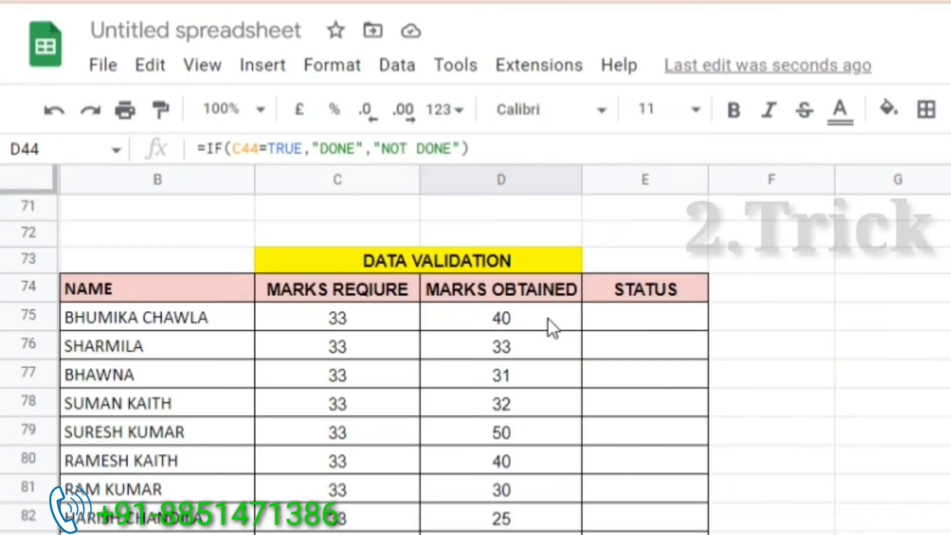
- Enter PASS as the status in E75 of the DATA VALIDATION table
{"action": "left_click", "coordinate": [622, 325]}
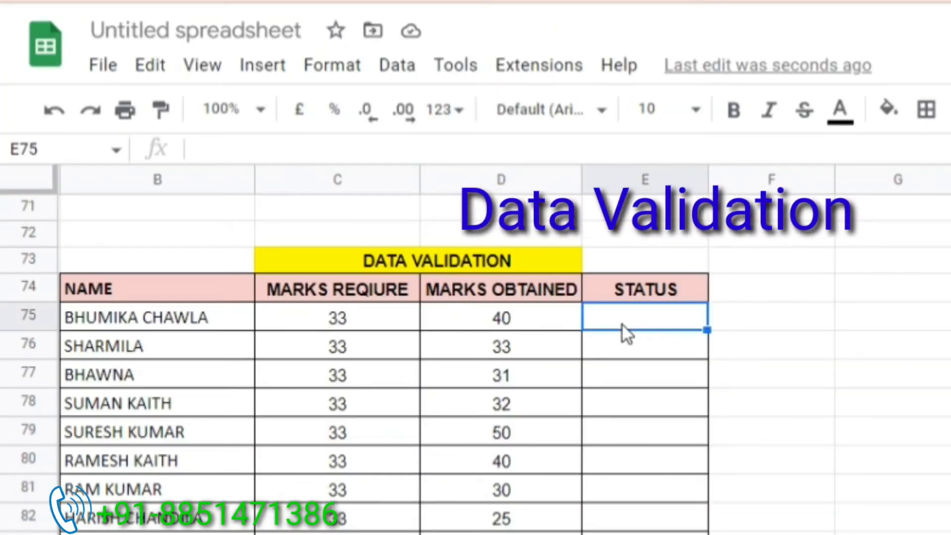
{"action": "type", "text": "PASS"}
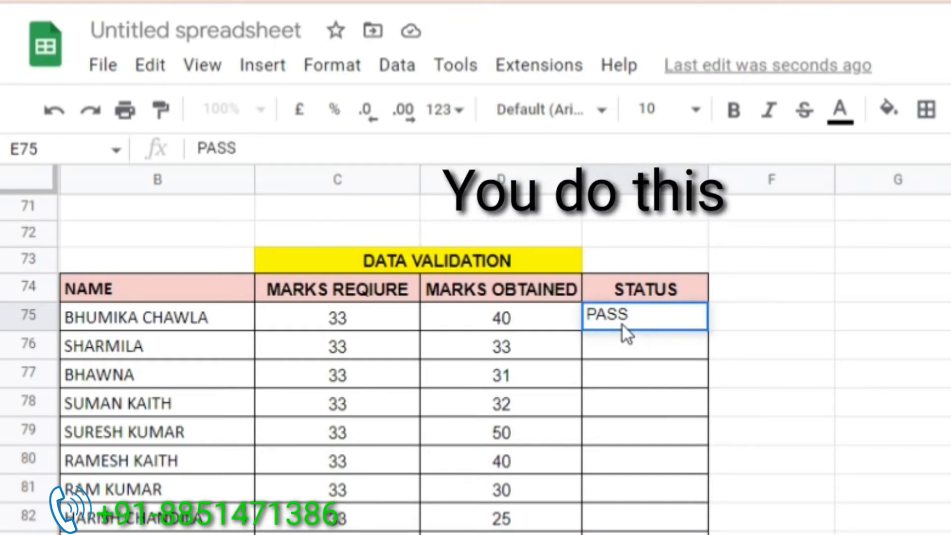
{"action": "key", "text": "Return"}
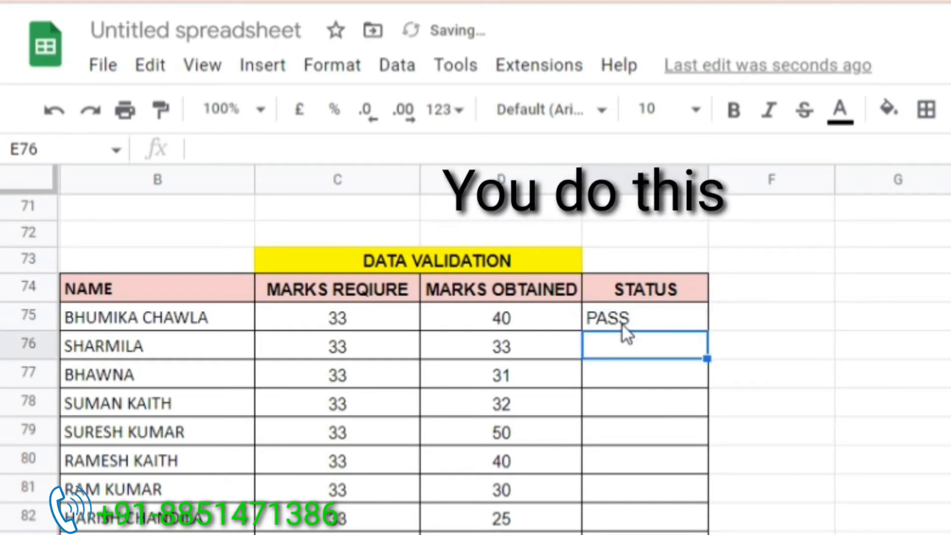
- Enter FAIL as the status in E76, and colour the PASS text in E75 green and the FAIL text red
{"action": "type", "text": "FAIL"}
{"action": "key", "text": "Return"}
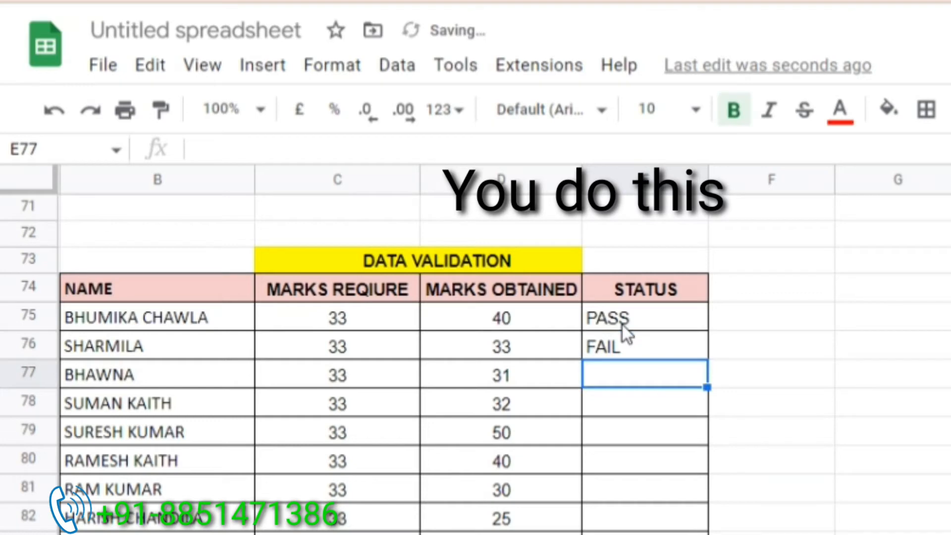
{"action": "left_click", "coordinate": [623, 320]}
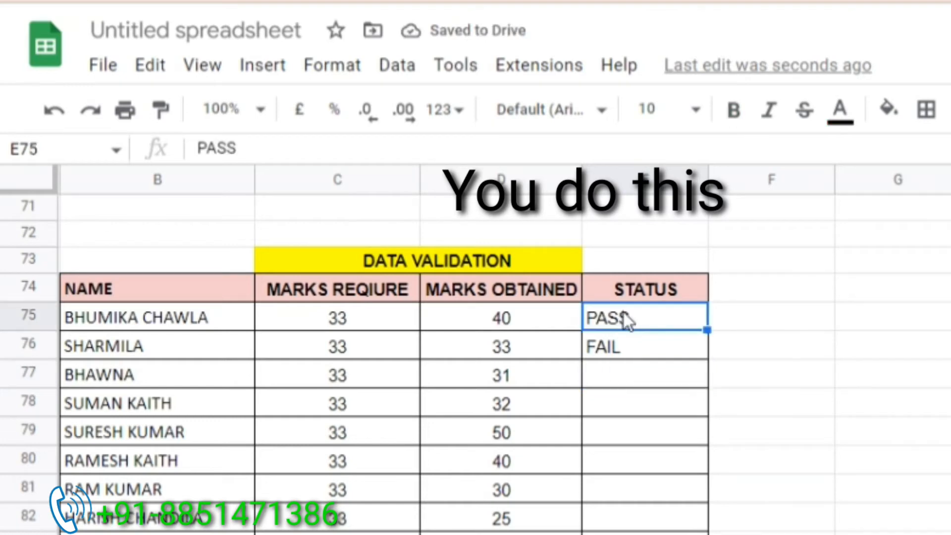
{"action": "left_click", "coordinate": [841, 111]}
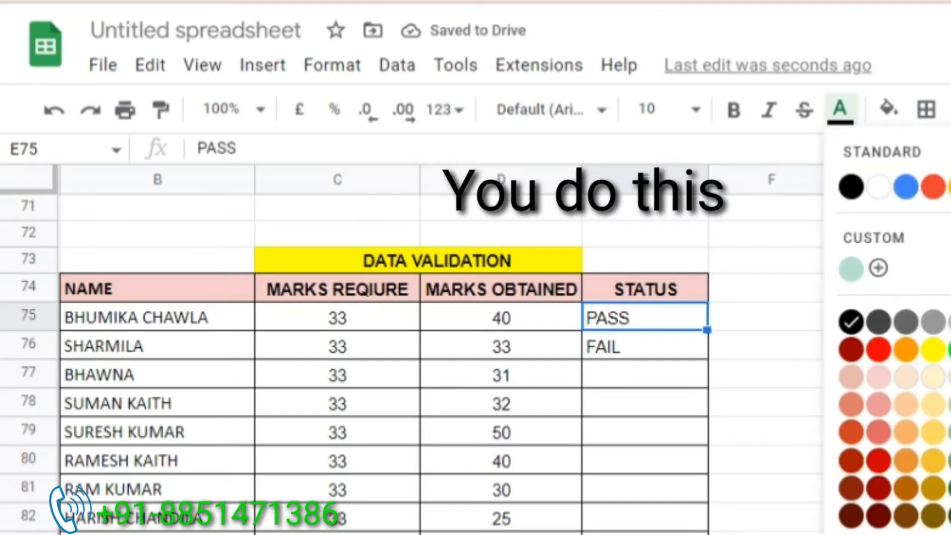
{"action": "left_click", "coordinate": [950, 350]}
{"action": "left_click", "coordinate": [625, 342]}
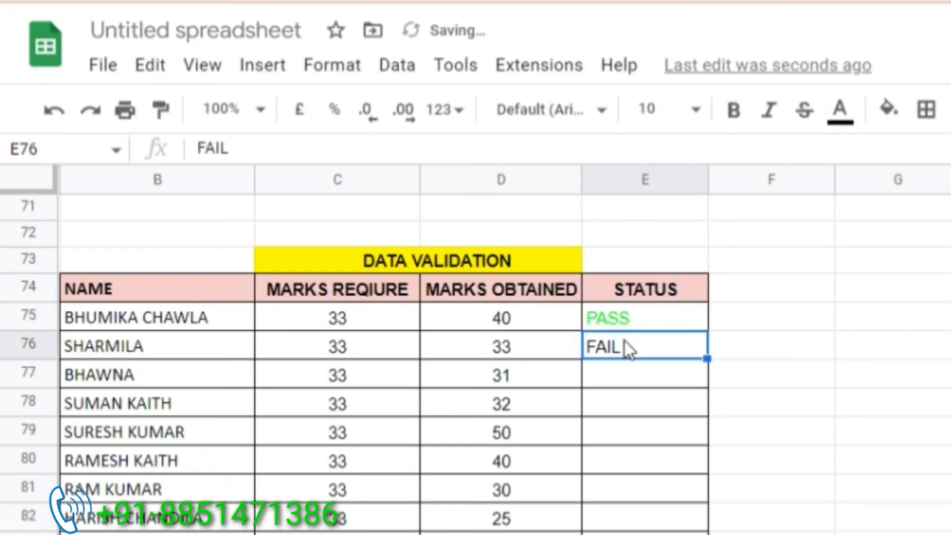
{"action": "left_click", "coordinate": [840, 111]}
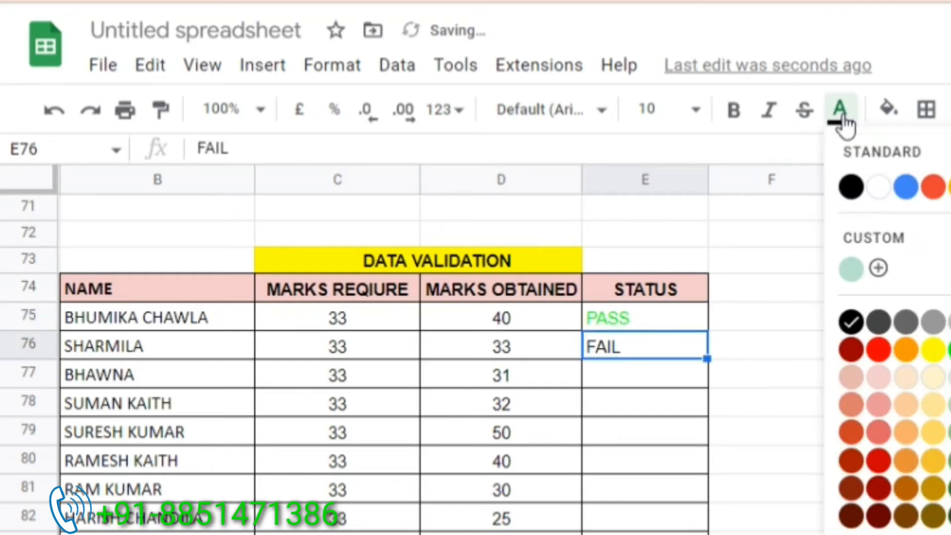
{"action": "left_click", "coordinate": [879, 352]}
{"action": "left_click", "coordinate": [626, 412]}
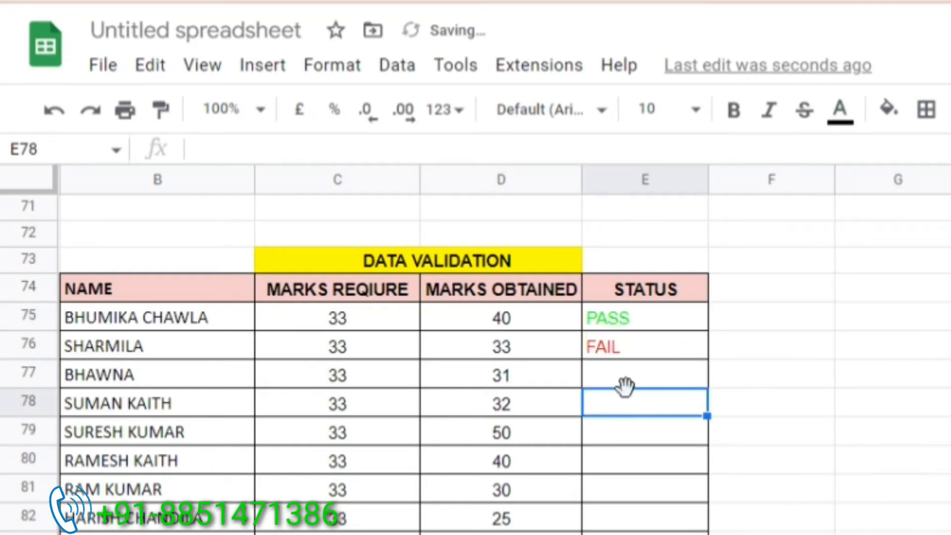
- Make the PASS text in E75 bold and clear the manually entered statuses from E75:E76
{"action": "left_click", "coordinate": [625, 323]}
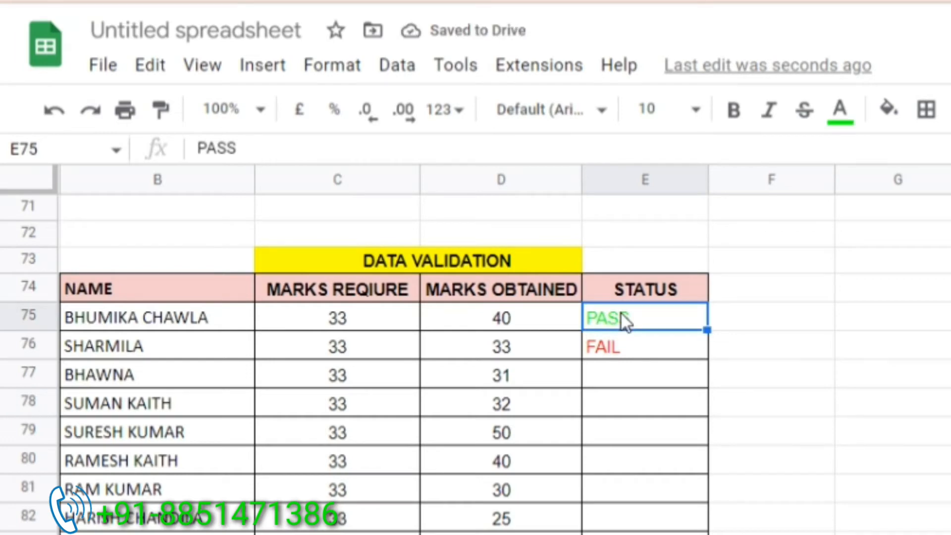
{"action": "key", "text": "ctrl+b"}
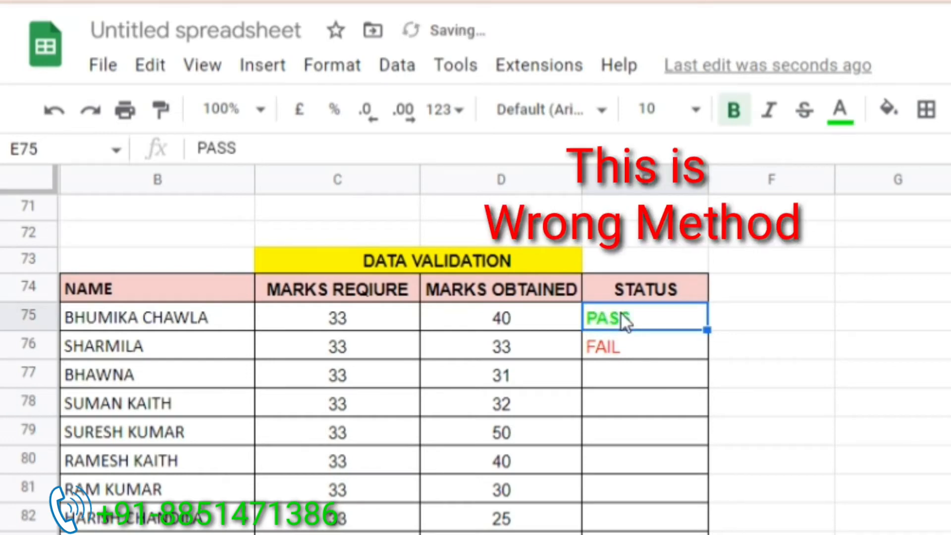
{"action": "key", "text": "shift+Down"}
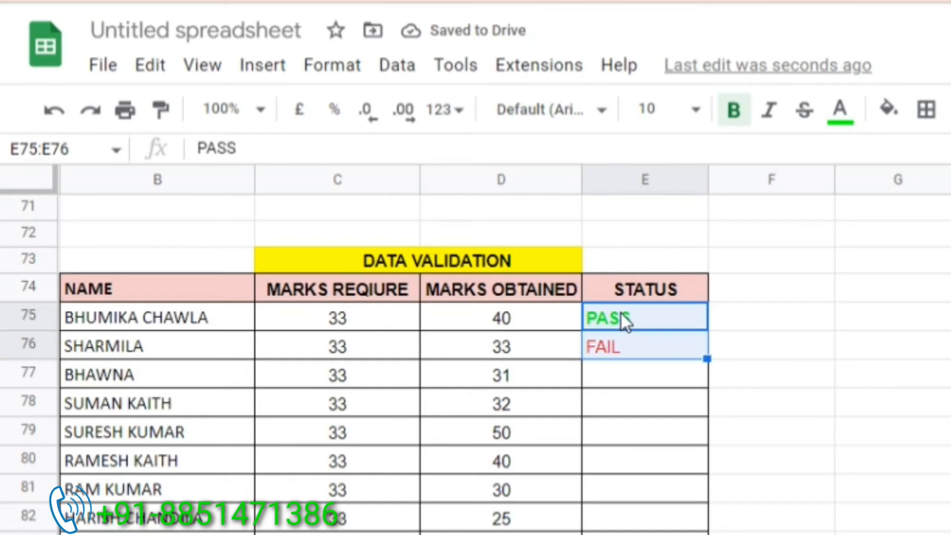
{"action": "key", "text": "Delete"}
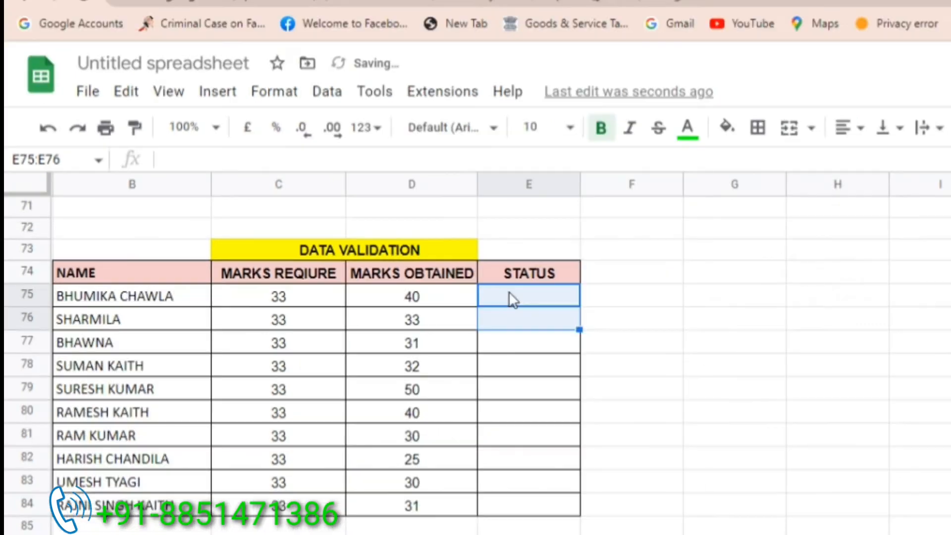
- Add data validation to the STATUS cells E75:E84 as a list of items with PASS and FAIL
{"action": "left_click_drag", "start_coordinate": [509, 296], "coordinate": [510, 500]}
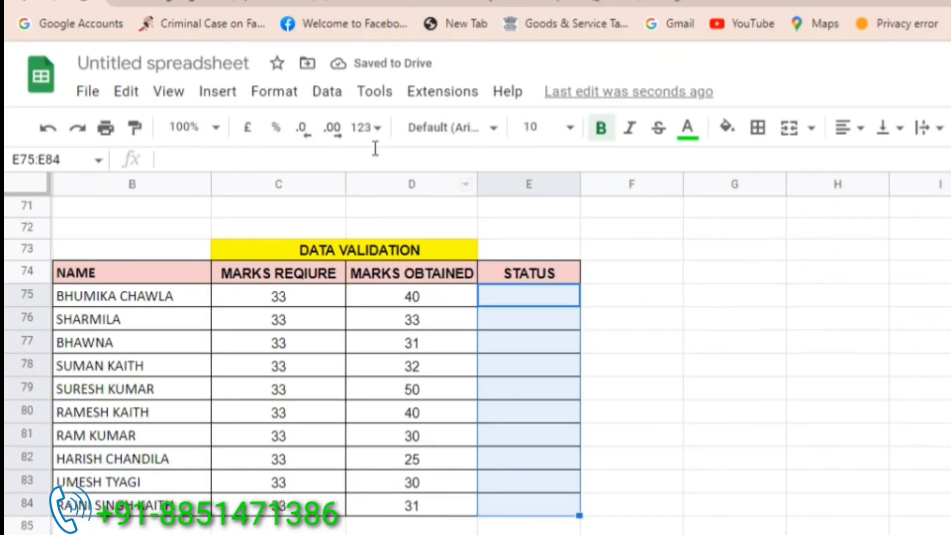
{"action": "left_click", "coordinate": [328, 92]}
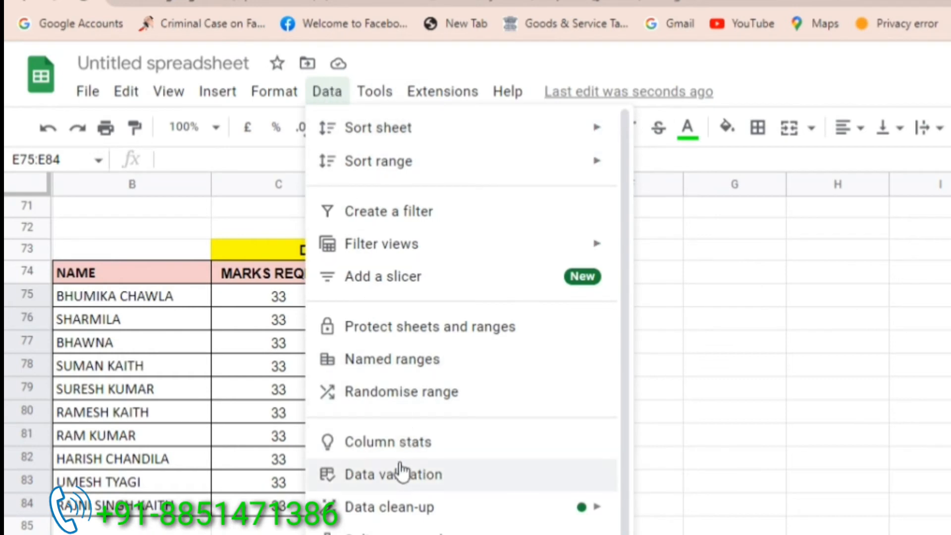
{"action": "left_click", "coordinate": [396, 474]}
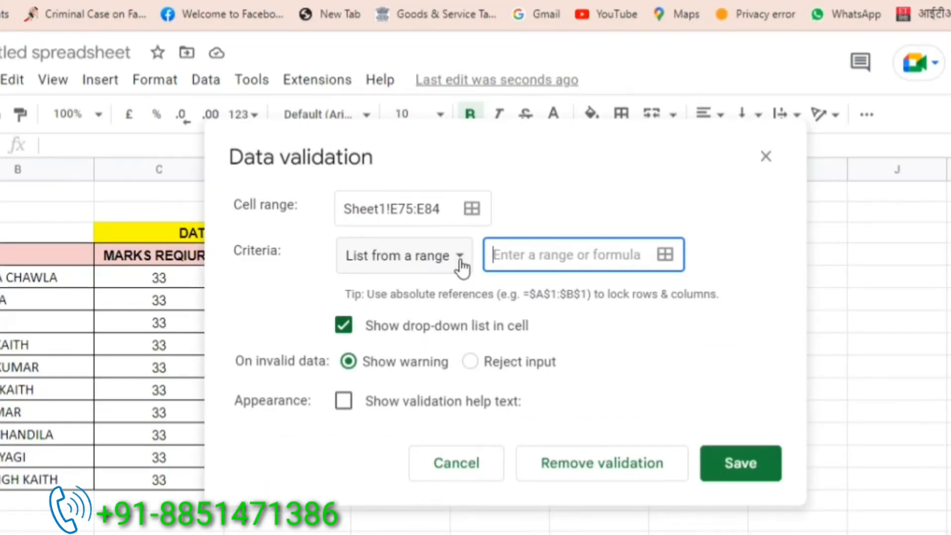
{"action": "left_click", "coordinate": [465, 263]}
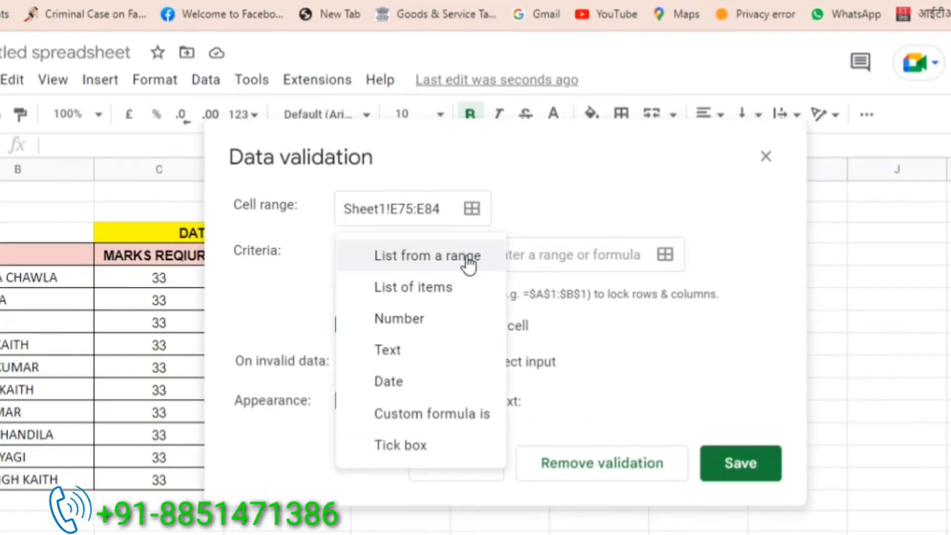
{"action": "left_click", "coordinate": [456, 287]}
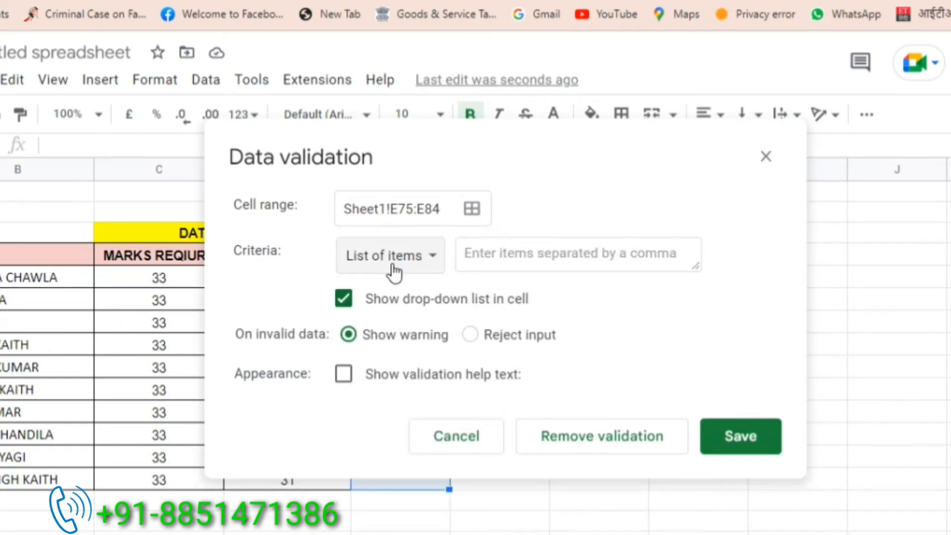
{"action": "left_click", "coordinate": [502, 252]}
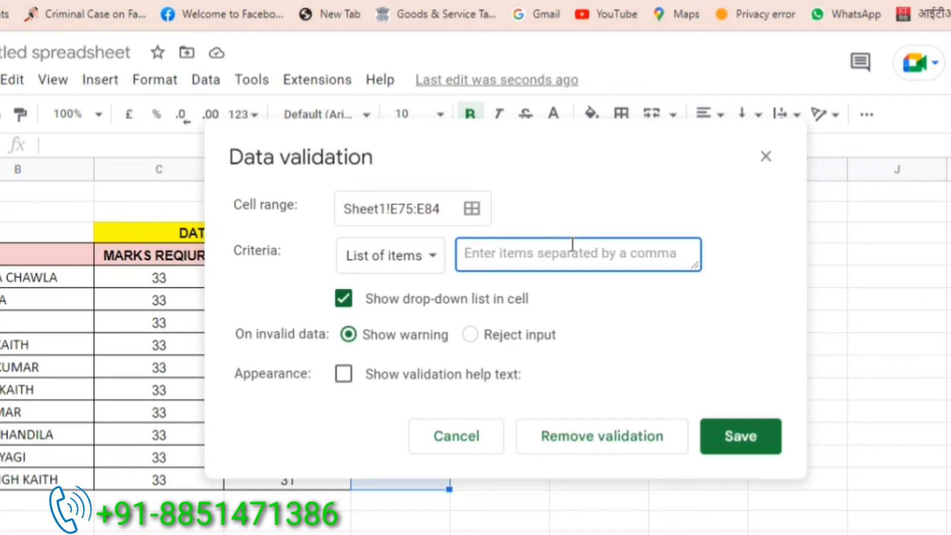
{"action": "type", "text": "PASS"}
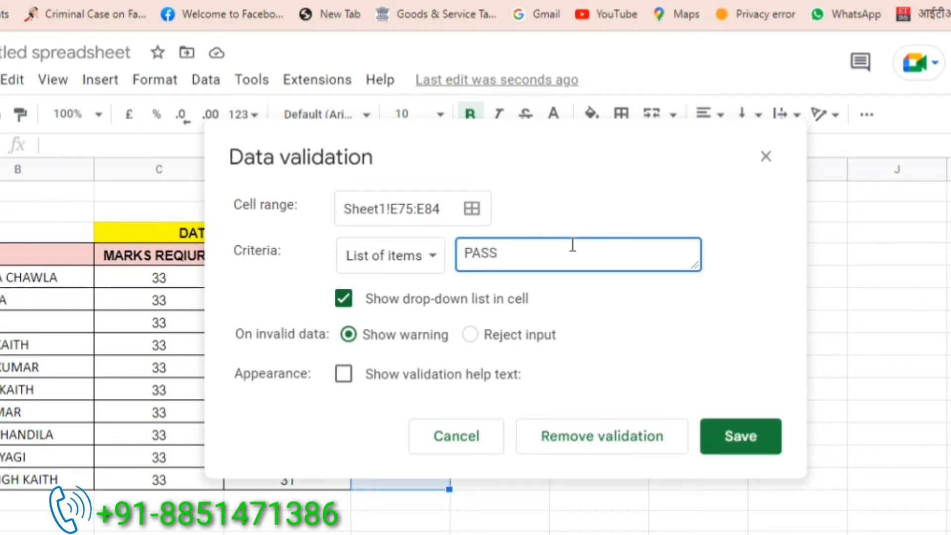
{"action": "type", "text": ",FAIL"}
{"action": "left_click", "coordinate": [740, 436]}
- Choose PASS for E75 and FAIL for E76 from the in-cell lists
{"action": "left_click", "coordinate": [435, 274]}
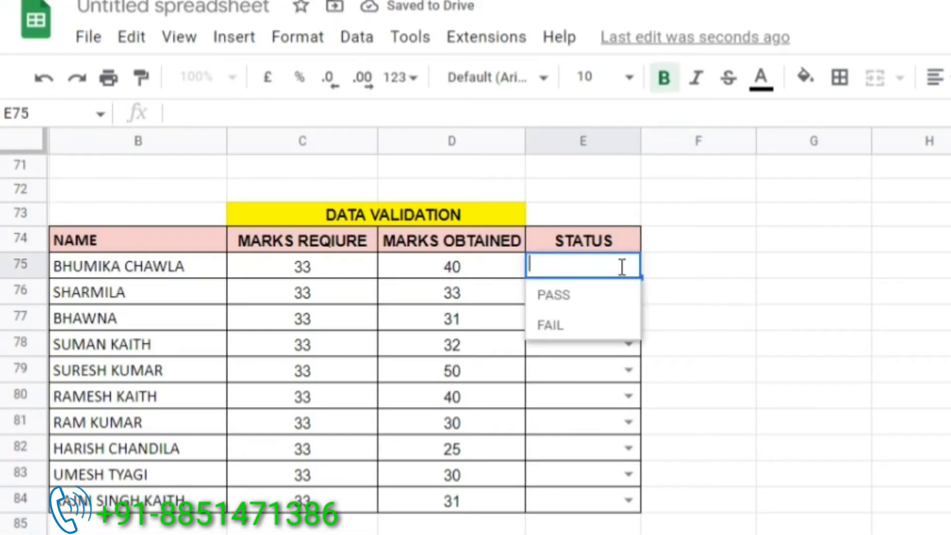
{"action": "left_click", "coordinate": [582, 306]}
{"action": "left_click", "coordinate": [627, 293]}
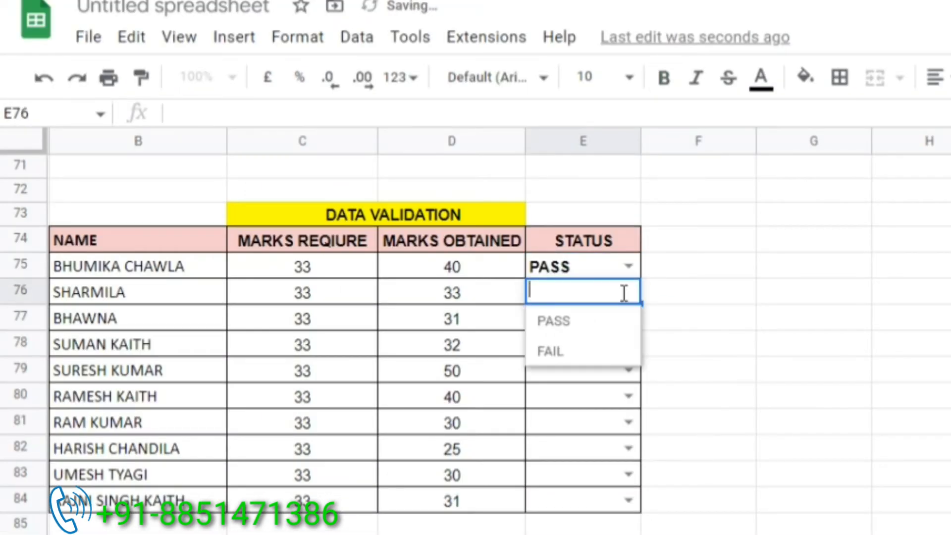
{"action": "left_click", "coordinate": [584, 347]}
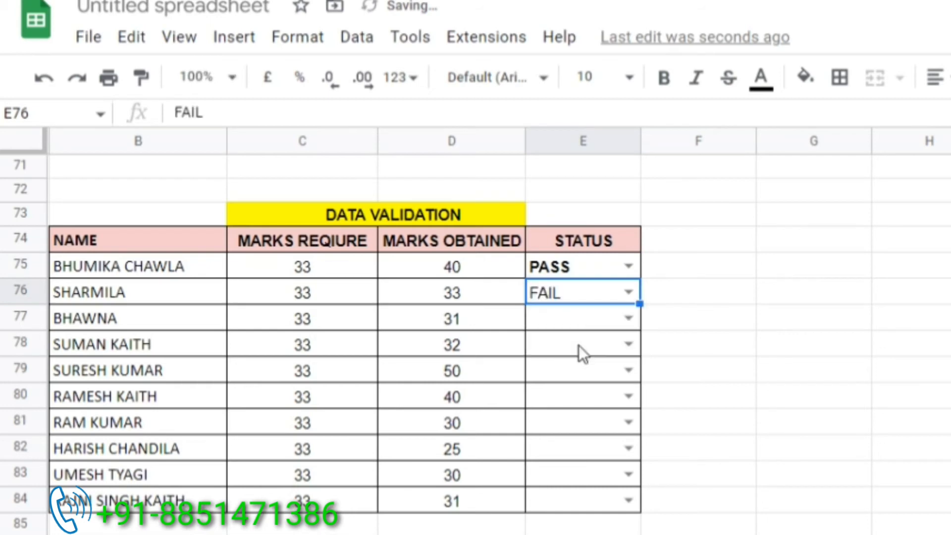
{"action": "left_click", "coordinate": [583, 320]}
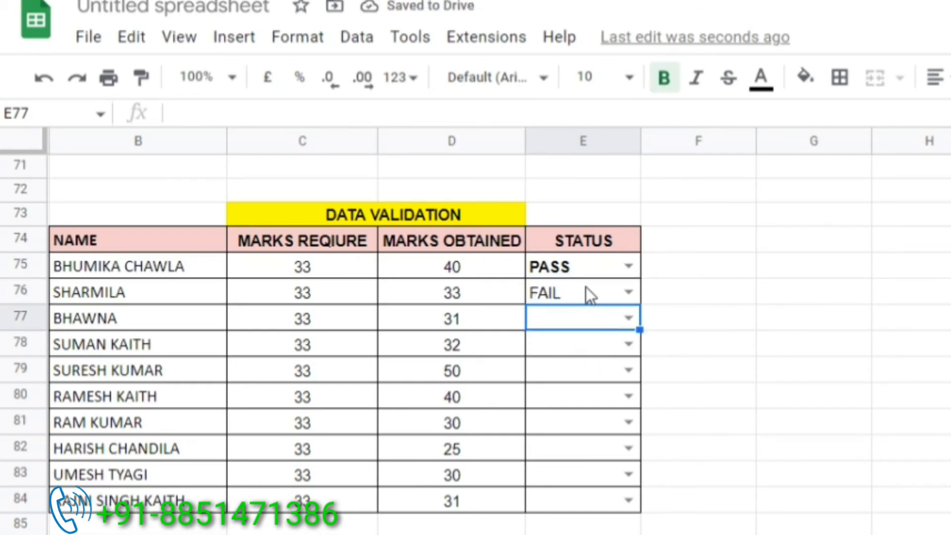
- Create a single-colour conditional format rule on E75:E84 for cells where the value is equal to FAIL
{"action": "left_click_drag", "start_coordinate": [578, 263], "coordinate": [578, 496]}
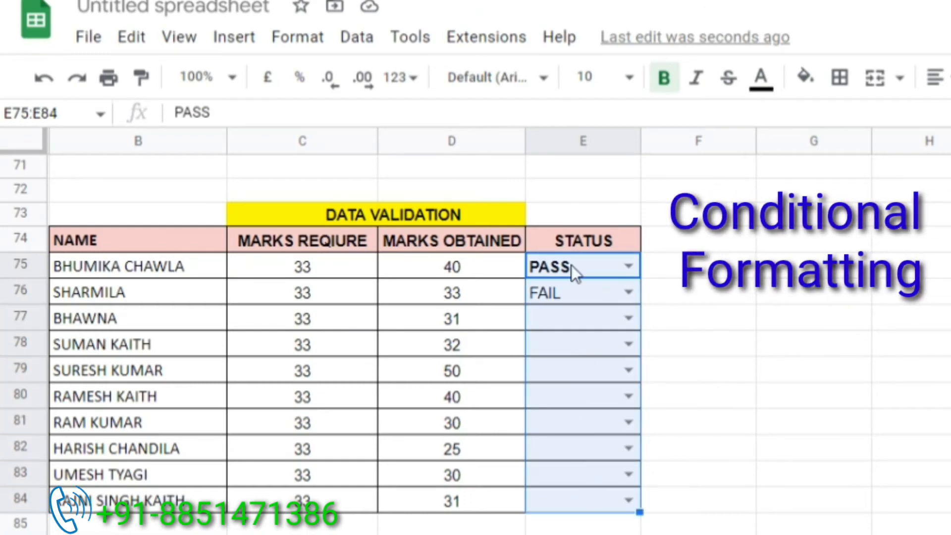
{"action": "left_click", "coordinate": [308, 39]}
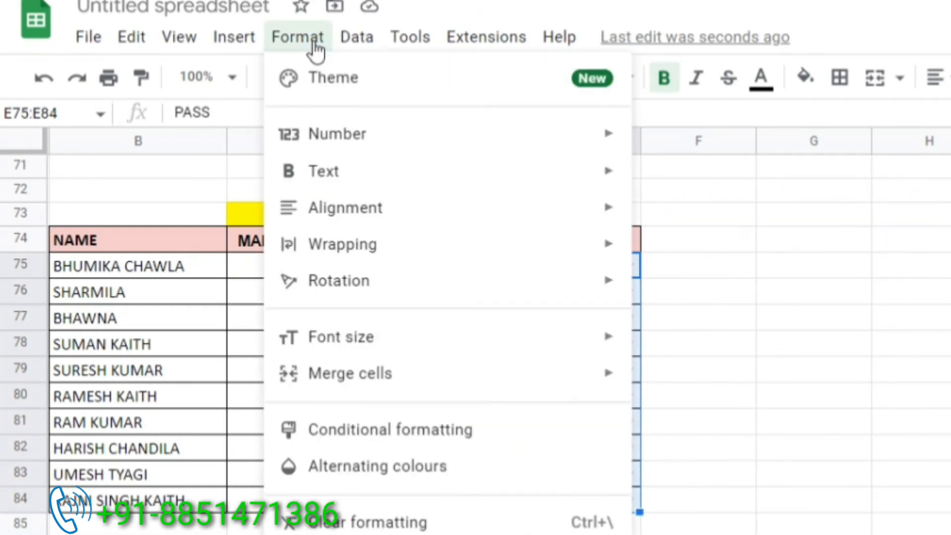
{"action": "left_click", "coordinate": [407, 444]}
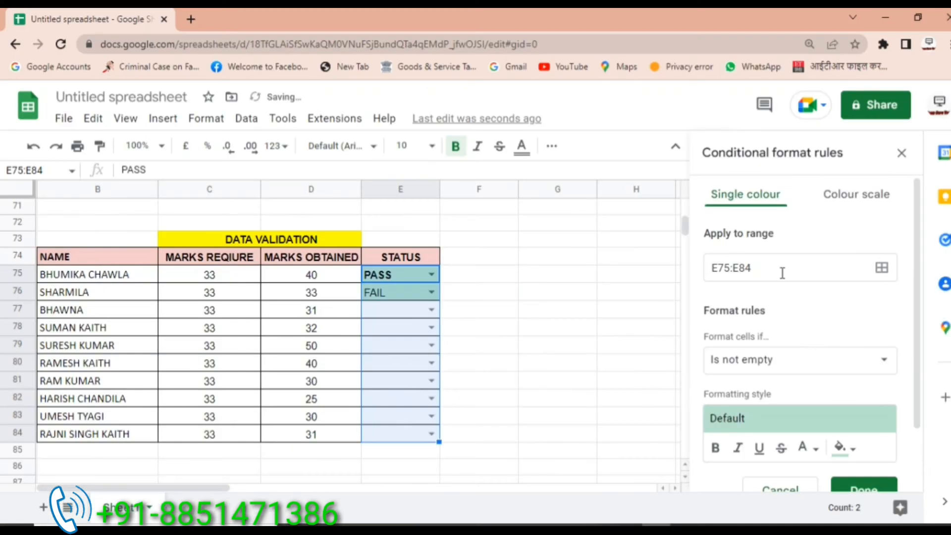
{"action": "left_click", "coordinate": [878, 362]}
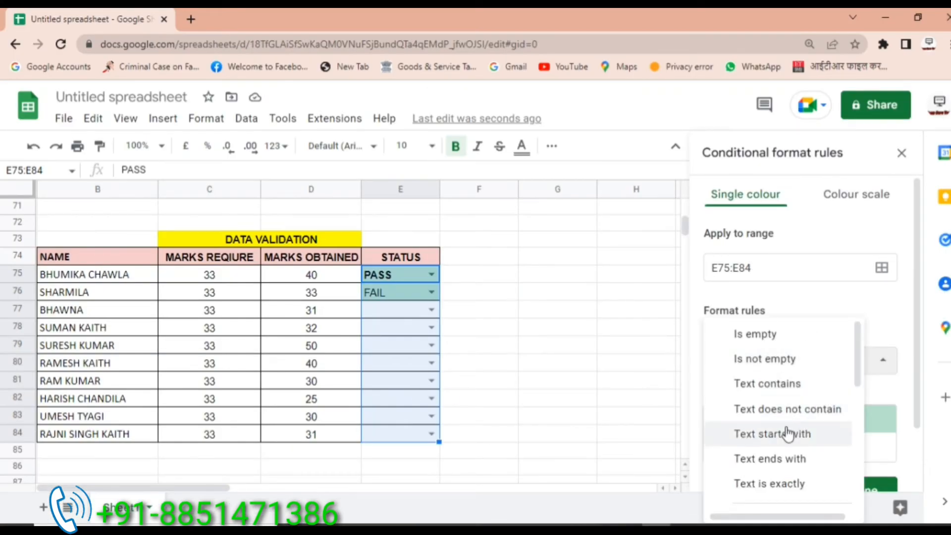
{"action": "scroll", "coordinate": [788, 434], "scroll_direction": "down", "scroll_amount": 2}
{"action": "scroll", "coordinate": [788, 434], "scroll_direction": "down", "scroll_amount": 4}
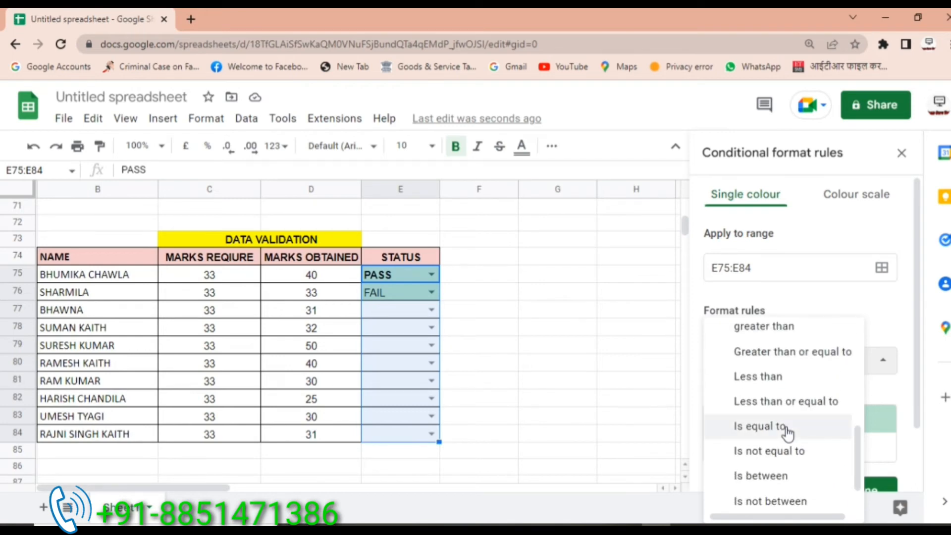
{"action": "left_click", "coordinate": [786, 427]}
{"action": "left_click", "coordinate": [768, 400]}
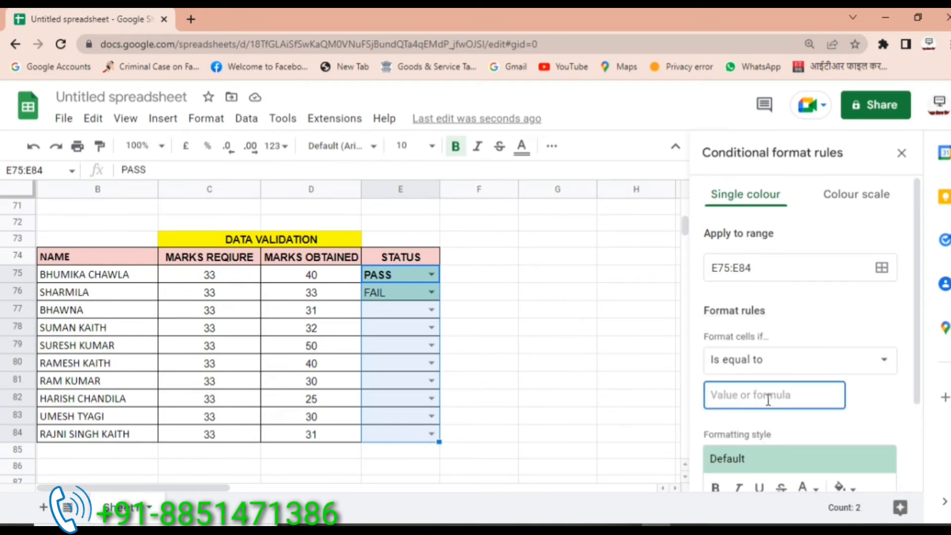
{"action": "type", "text": "FAIL"}
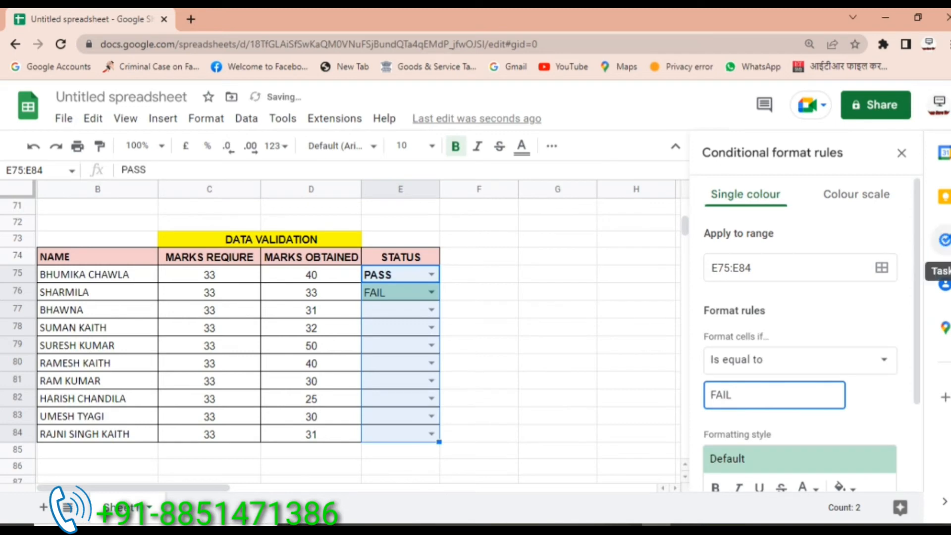
- Format the FAIL rule with bold red text and no fill, and save the rule
{"action": "scroll", "coordinate": [793, 446], "scroll_direction": "down", "scroll_amount": 3}
{"action": "left_click", "coordinate": [717, 375]}
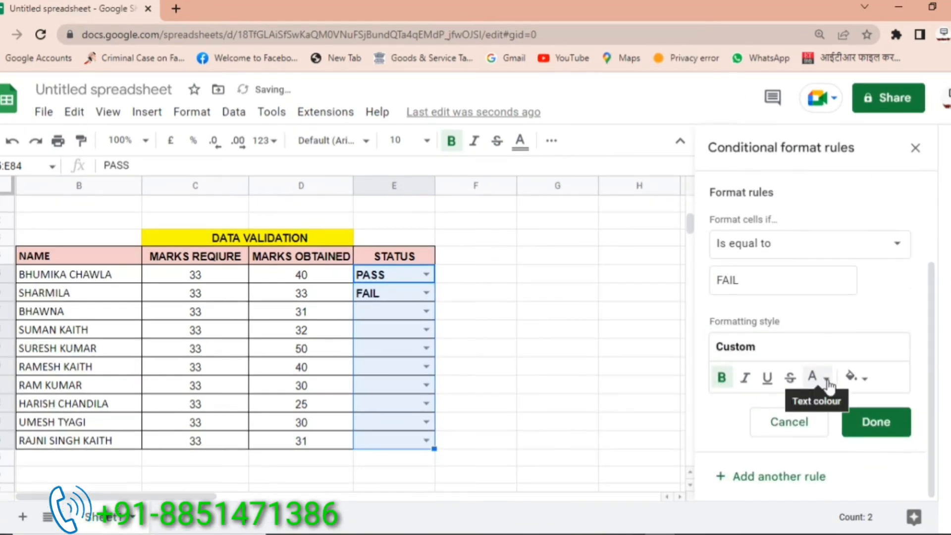
{"action": "left_click", "coordinate": [816, 377]}
{"action": "left_click", "coordinate": [707, 426]}
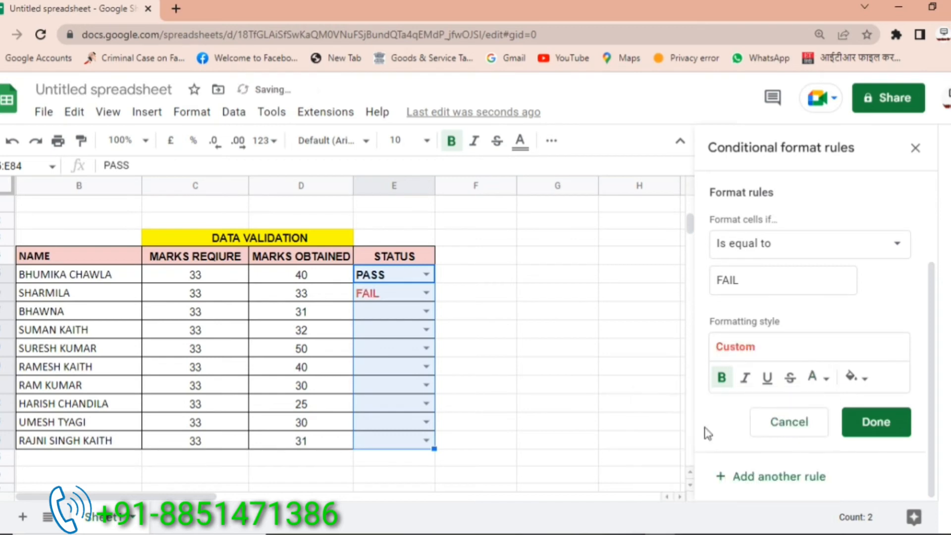
{"action": "left_click", "coordinate": [878, 425]}
- Add another single-colour conditional format rule on E75:E84 for cells where the value is equal to PASS
{"action": "left_click", "coordinate": [719, 260]}
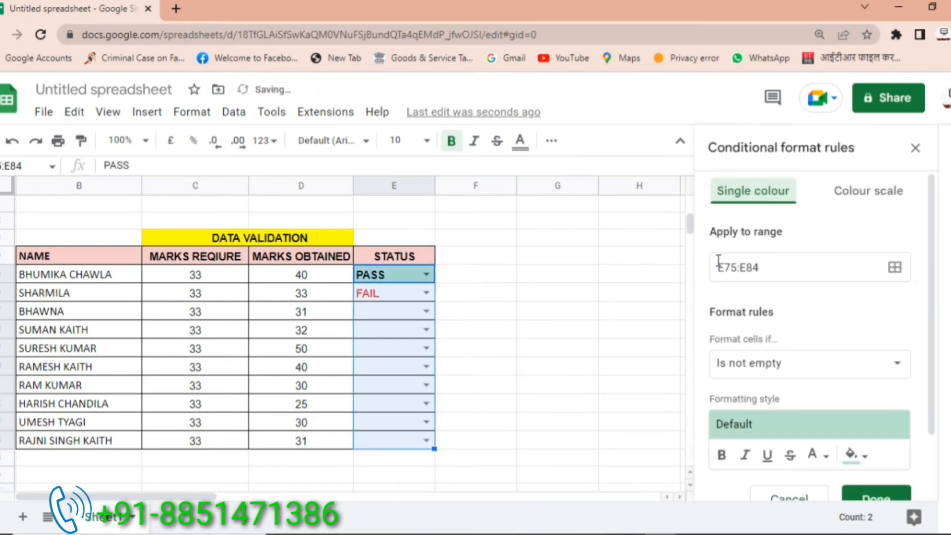
{"action": "left_click", "coordinate": [890, 365]}
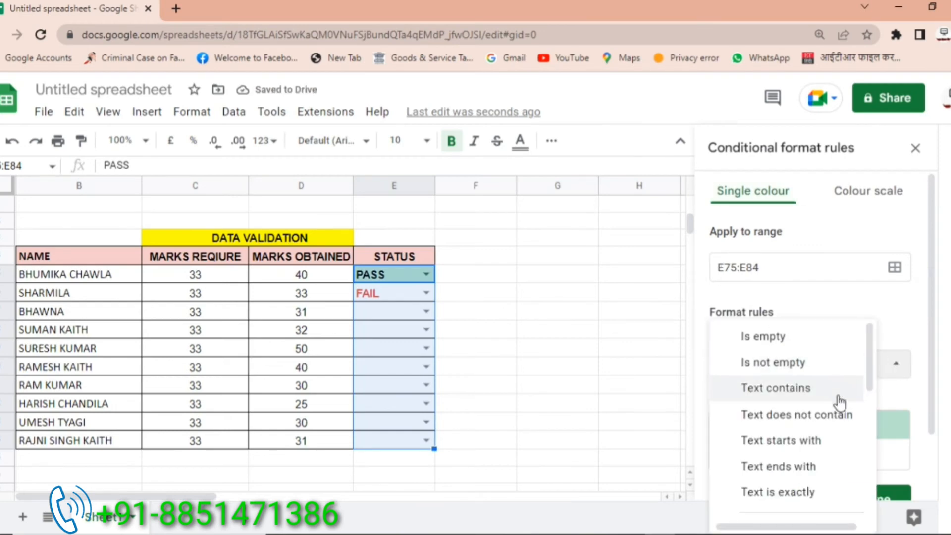
{"action": "scroll", "coordinate": [816, 464], "scroll_direction": "down", "scroll_amount": 5}
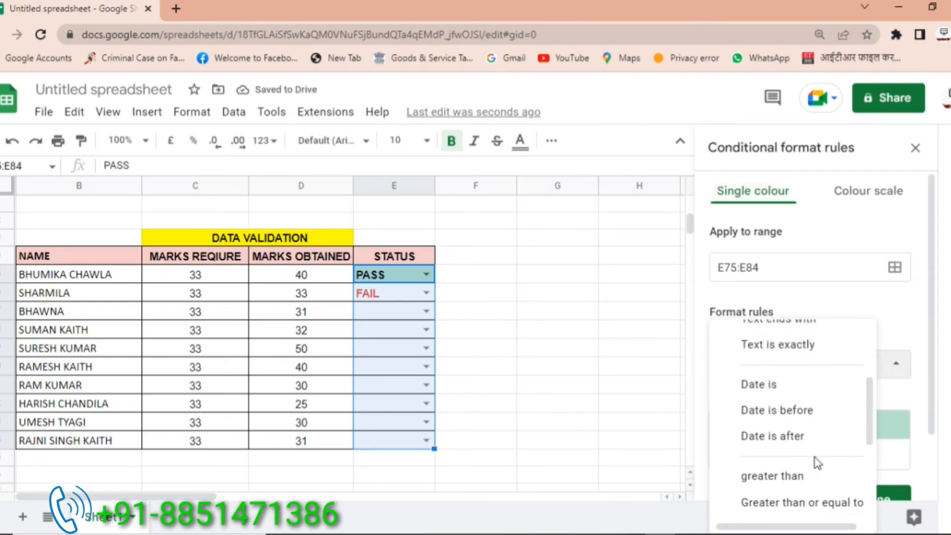
{"action": "left_click", "coordinate": [806, 430]}
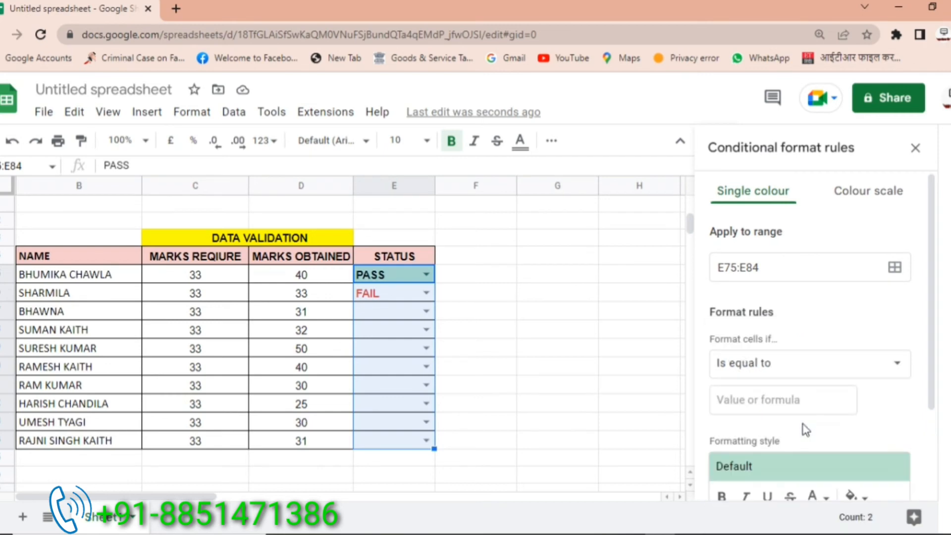
{"action": "left_click", "coordinate": [776, 401]}
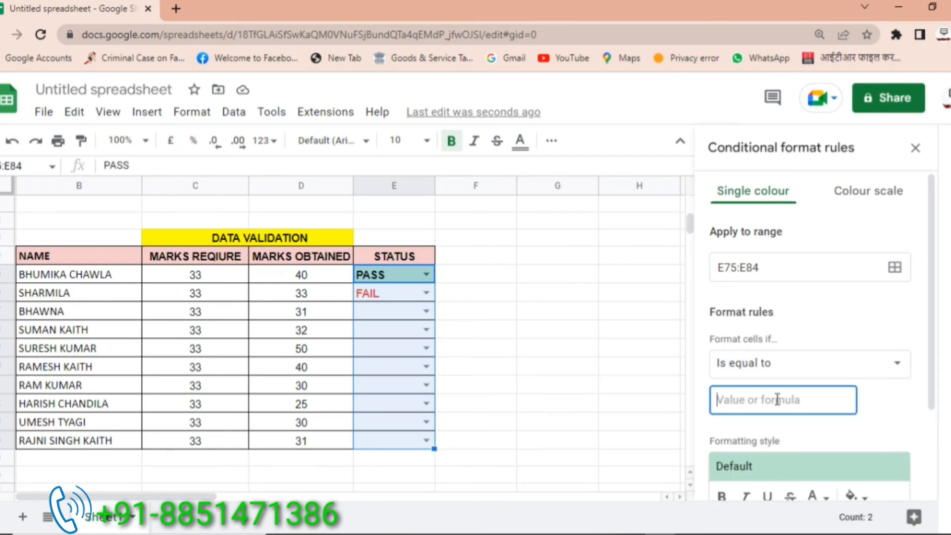
{"action": "type", "text": "PASS"}
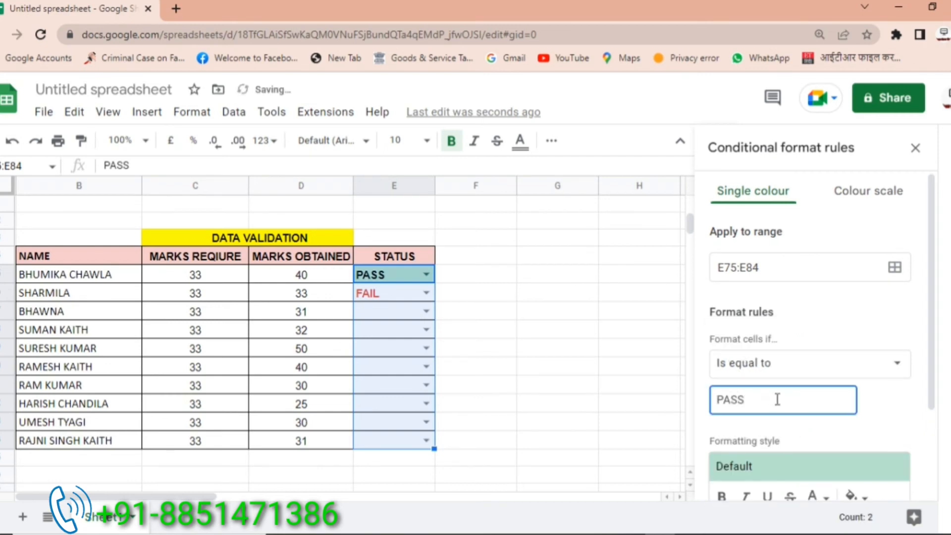
- Format the PASS rule with bold green text on the default green fill, and save the rule
{"action": "scroll", "coordinate": [793, 397], "scroll_direction": "down", "scroll_amount": 3}
{"action": "left_click", "coordinate": [720, 378]}
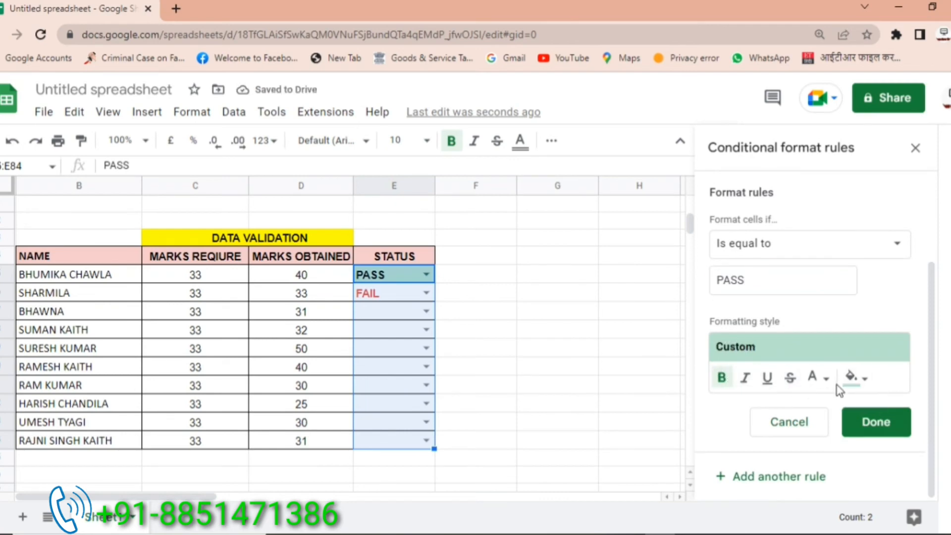
{"action": "left_click", "coordinate": [817, 381]}
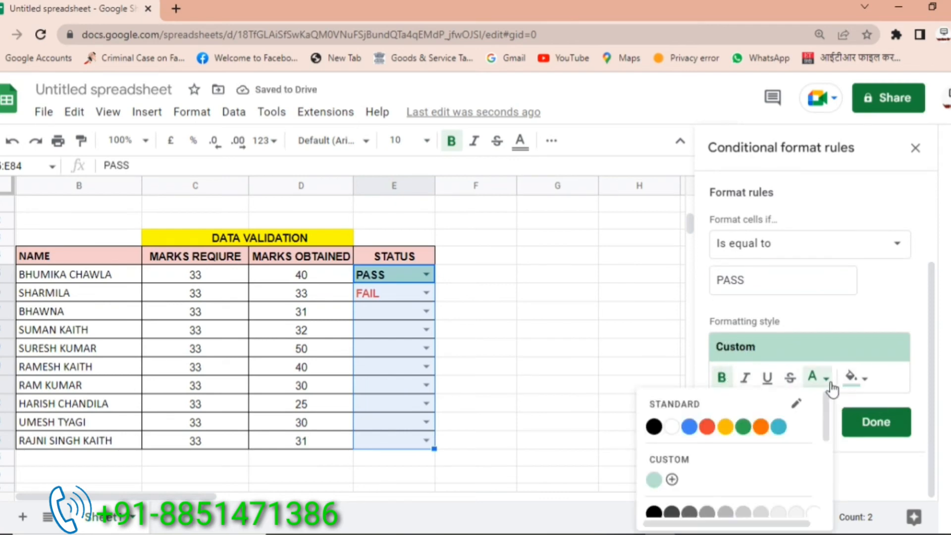
{"action": "left_click", "coordinate": [743, 427]}
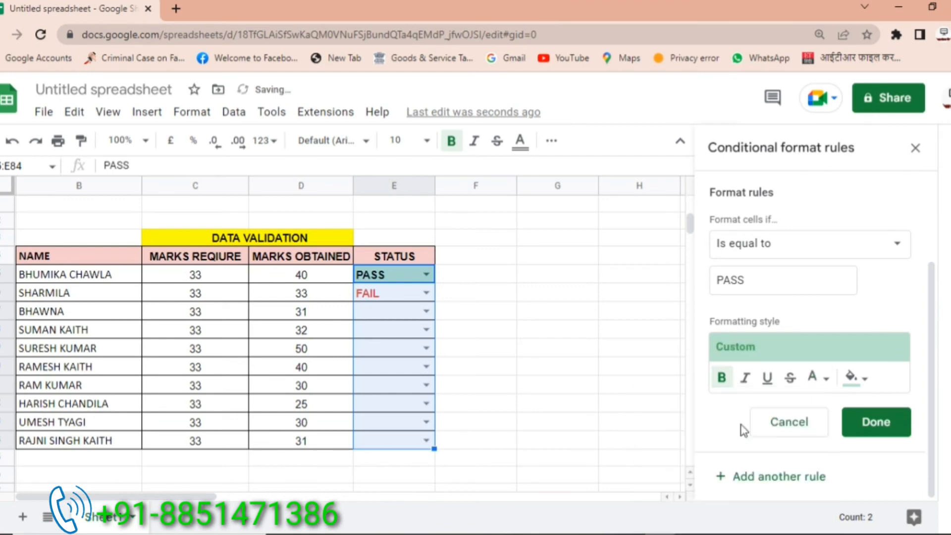
{"action": "left_click", "coordinate": [875, 423]}
- Choose PASS for E77, FAIL for E78, and PASS for E79 and E80 from the in-cell STATUS lists
{"action": "left_click", "coordinate": [391, 331]}
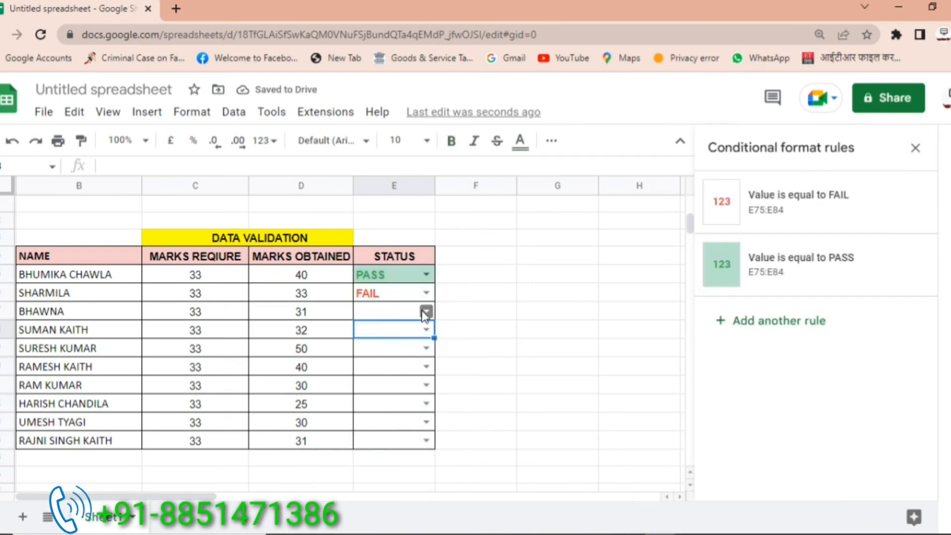
{"action": "left_click", "coordinate": [425, 311]}
{"action": "left_click", "coordinate": [391, 331]}
{"action": "left_click", "coordinate": [427, 330]}
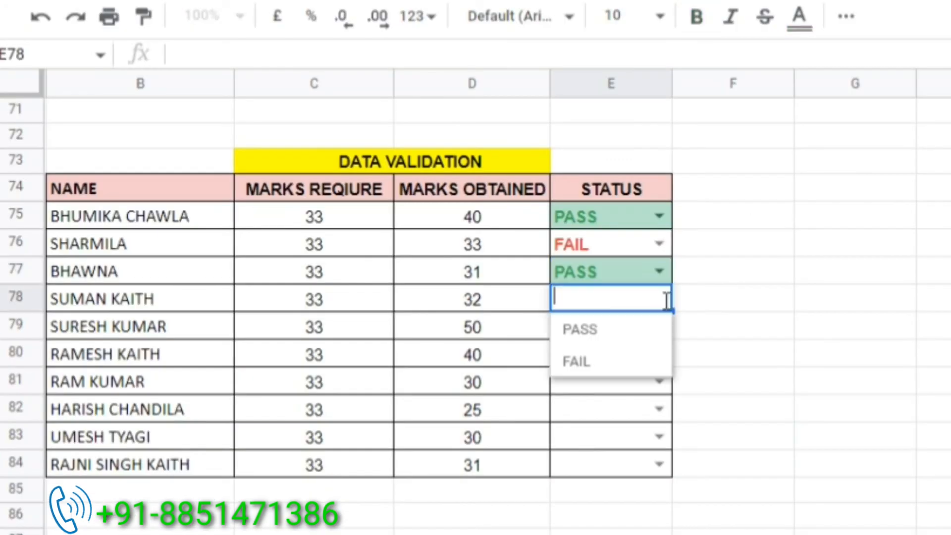
{"action": "left_click", "coordinate": [398, 372]}
{"action": "left_click", "coordinate": [425, 349]}
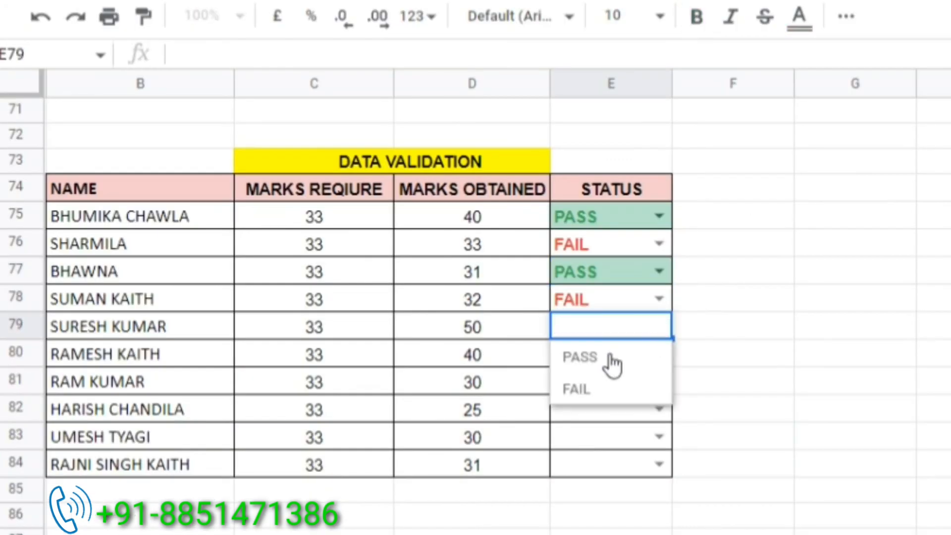
{"action": "left_click", "coordinate": [610, 356]}
{"action": "left_click", "coordinate": [662, 354]}
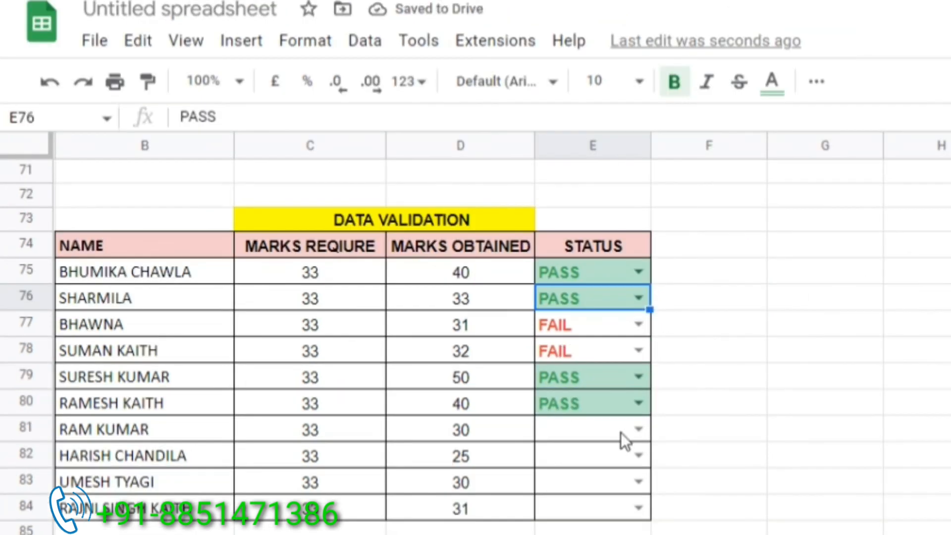
- Choose FAIL for each of the remaining STATUS cells E81 to E84 from their in-cell lists
{"action": "left_click", "coordinate": [640, 386]}
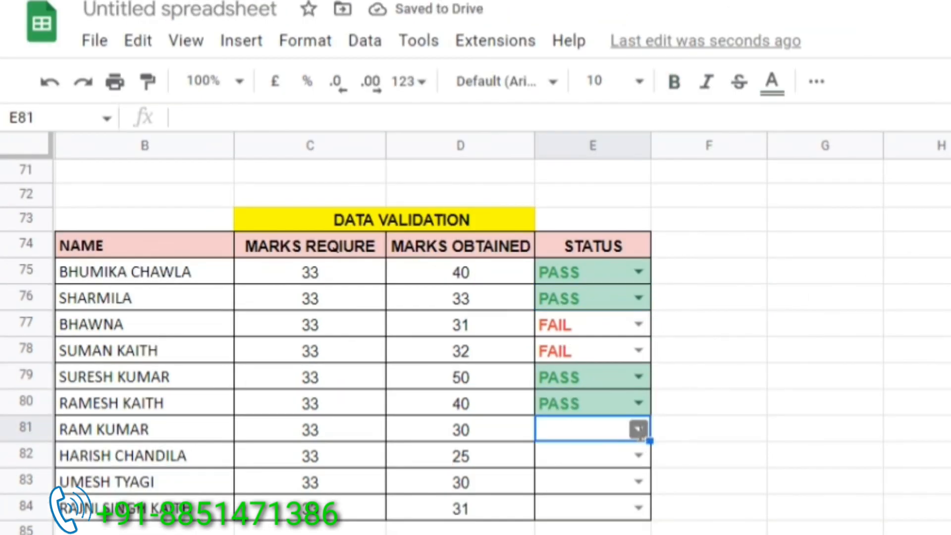
{"action": "left_click", "coordinate": [638, 429]}
{"action": "left_click", "coordinate": [560, 367]}
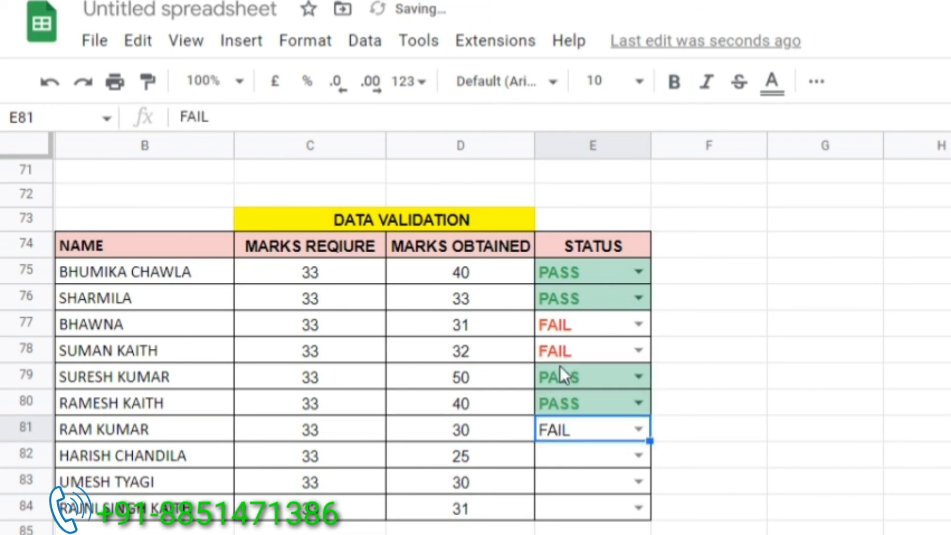
{"action": "left_click", "coordinate": [640, 458]}
{"action": "left_click", "coordinate": [563, 397]}
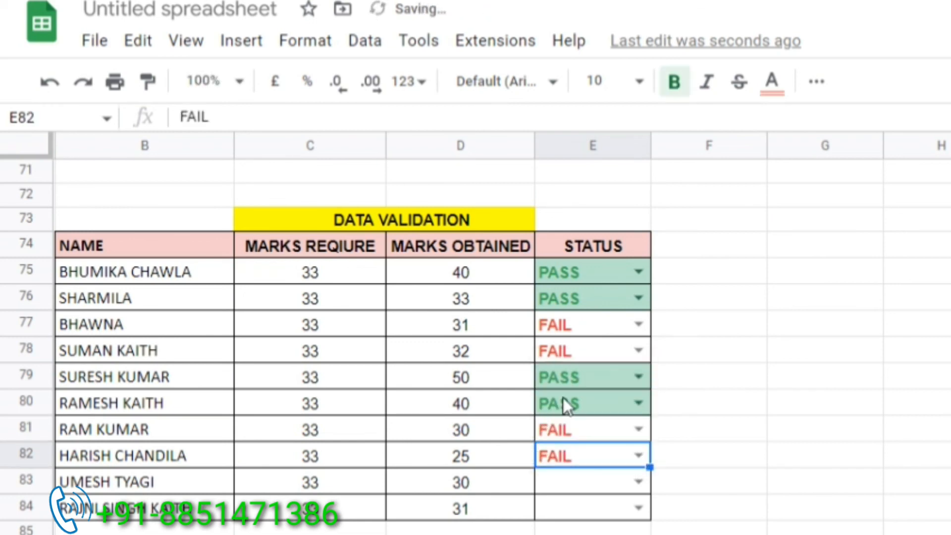
{"action": "left_click", "coordinate": [637, 482]}
{"action": "left_click", "coordinate": [559, 422]}
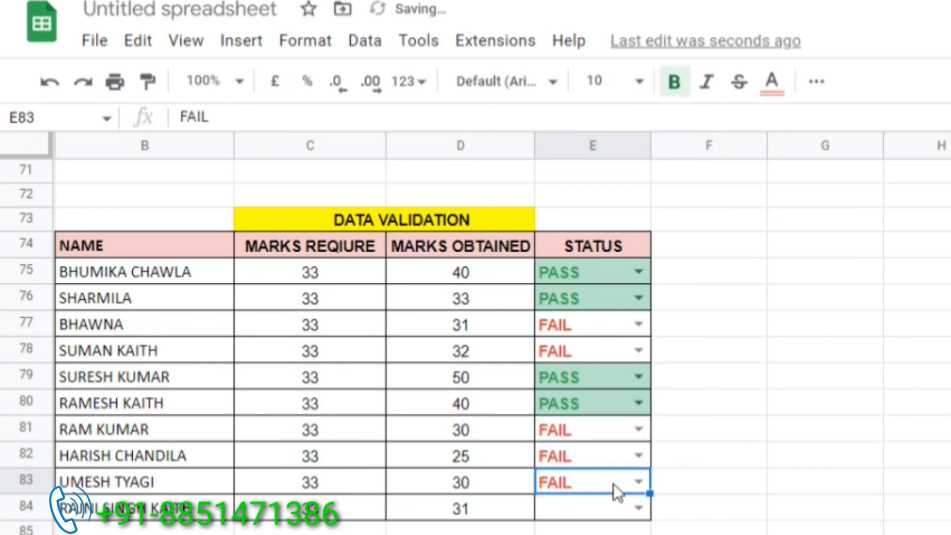
{"action": "left_click", "coordinate": [626, 510]}
{"action": "left_click", "coordinate": [637, 508]}
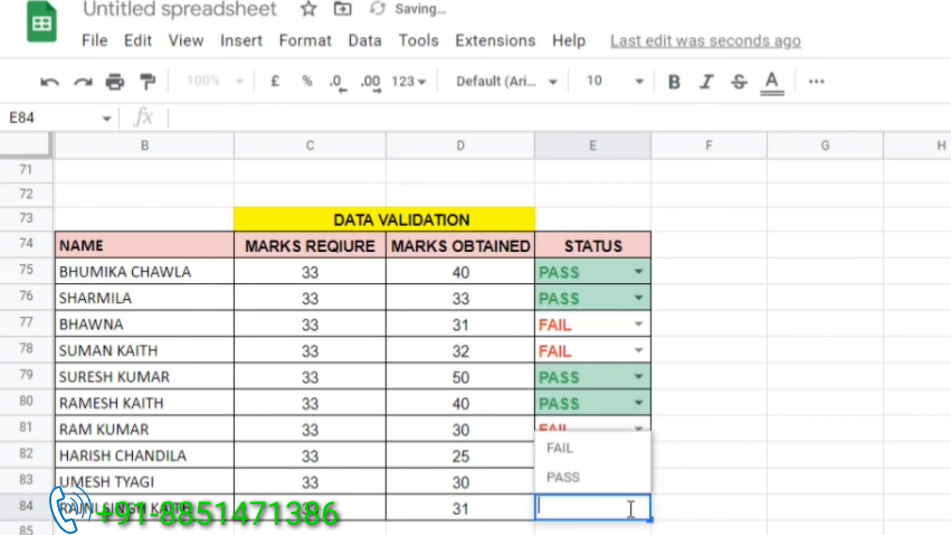
{"action": "left_click", "coordinate": [568, 449]}
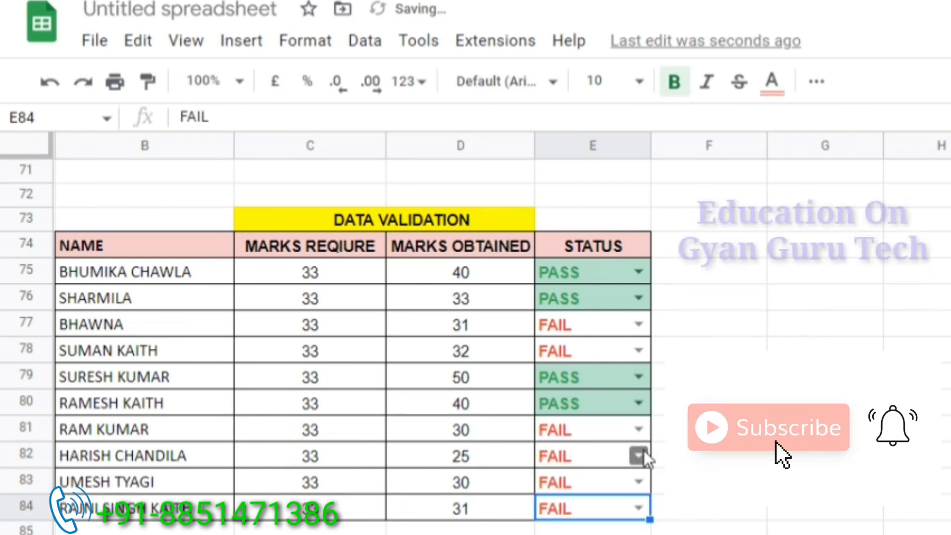